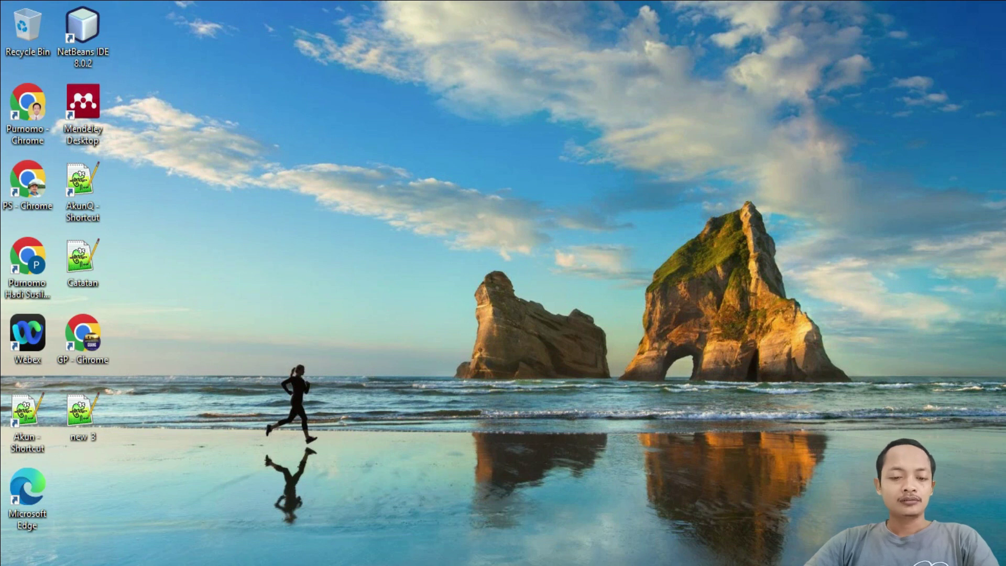
- Launch WinBox and connect to the router with the first saved address and its stored login
{"action": "key", "text": "super"}
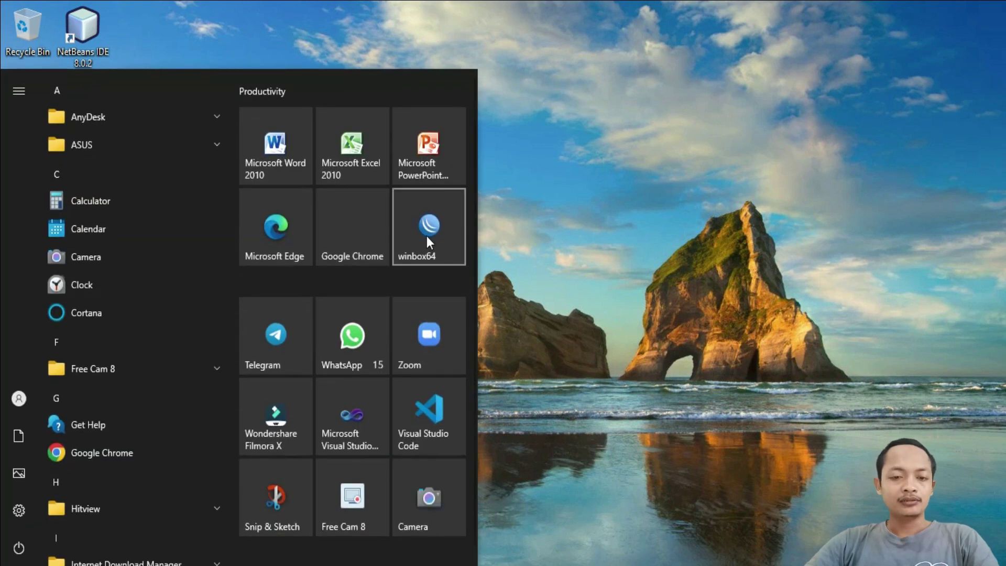
{"action": "left_click", "coordinate": [428, 222]}
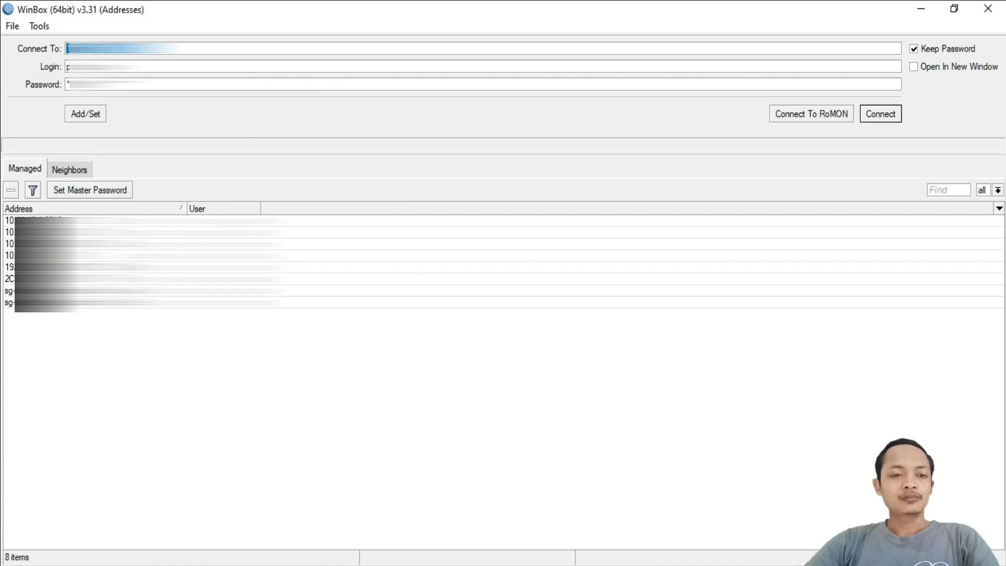
{"action": "left_click", "coordinate": [38, 219]}
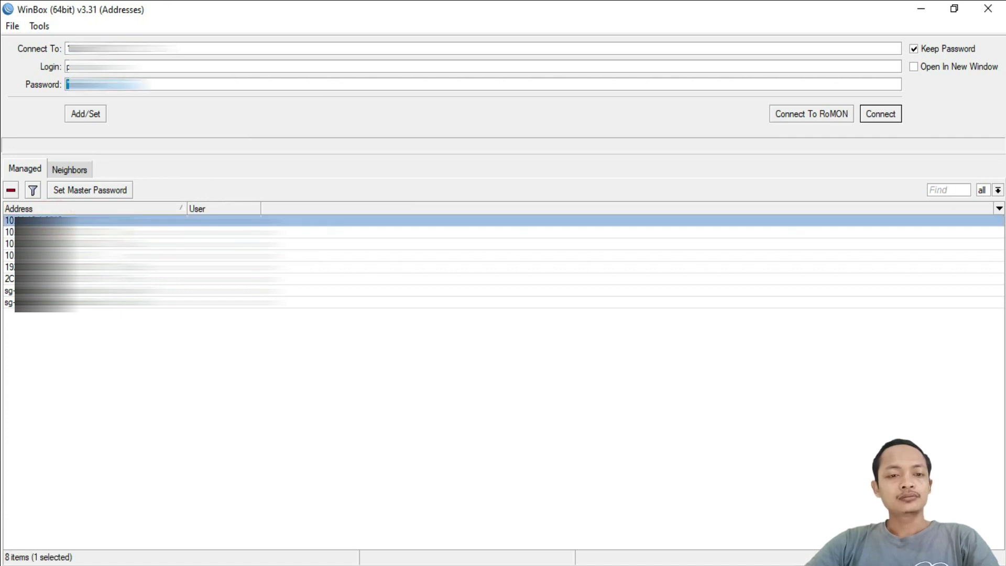
{"action": "left_click", "coordinate": [68, 67]}
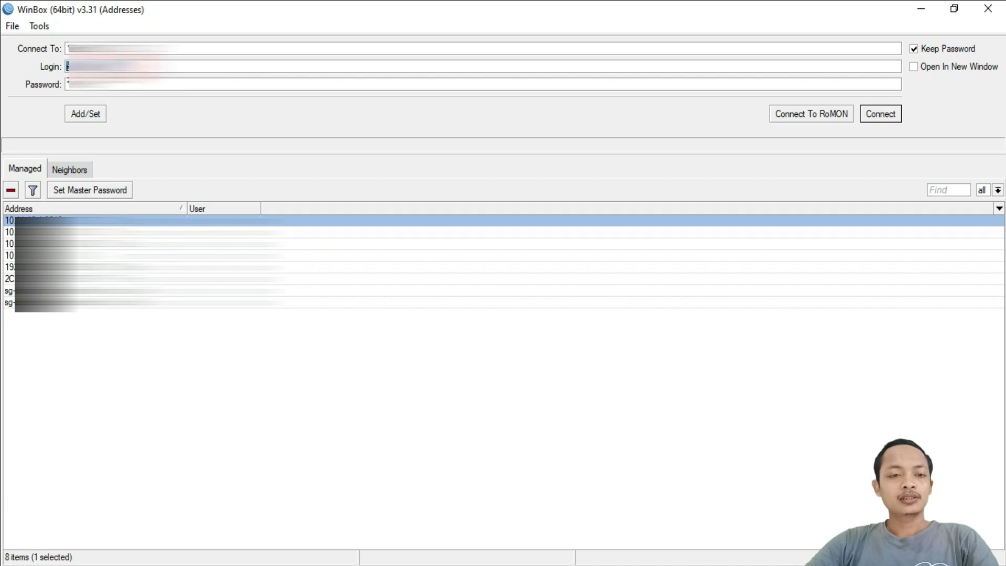
{"action": "key", "text": "Tab"}
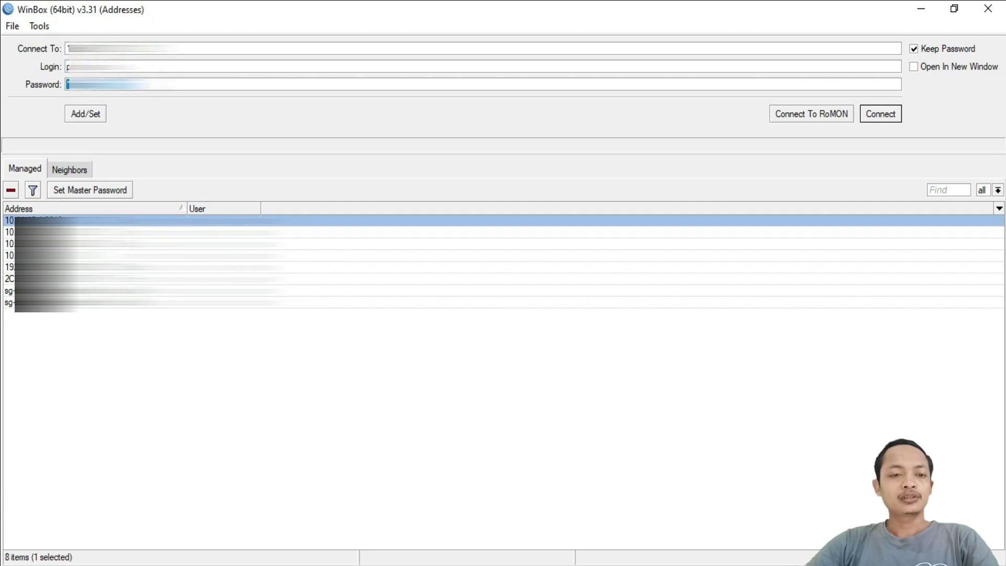
{"action": "left_click", "coordinate": [196, 121]}
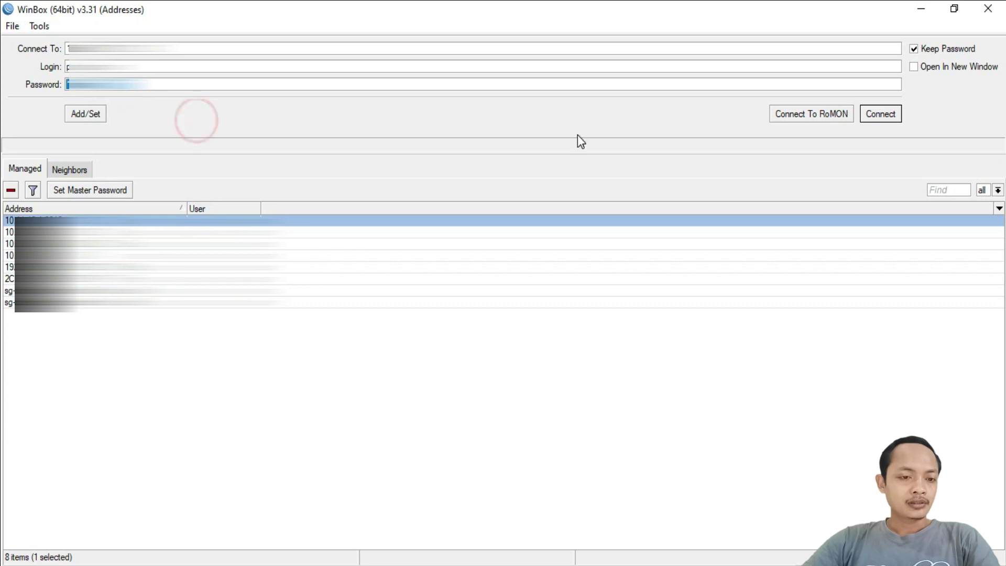
{"action": "left_click", "coordinate": [882, 114]}
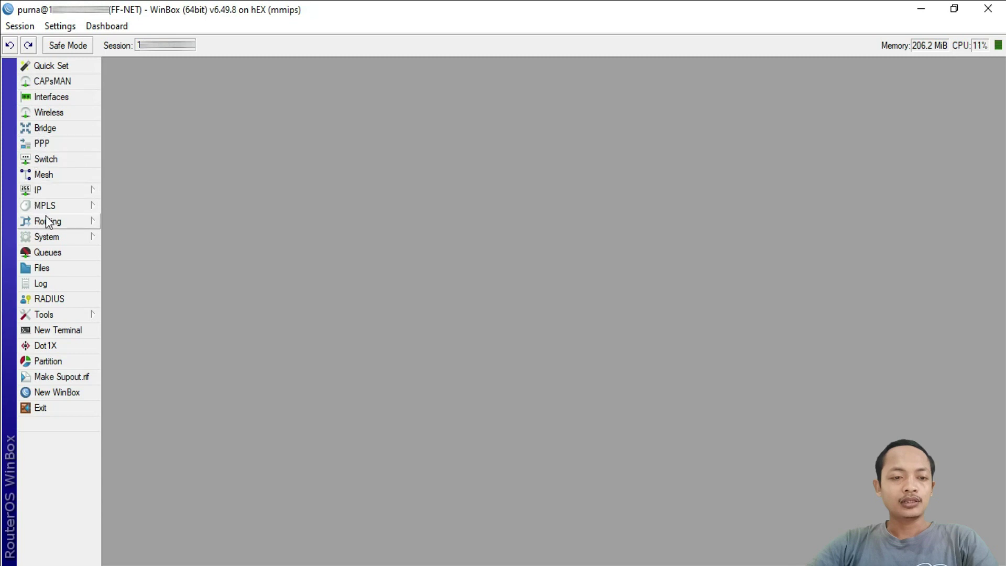
- In the PPP settings, start a new PPPoE server service and name it servicePPPoE
{"action": "left_click", "coordinate": [42, 143]}
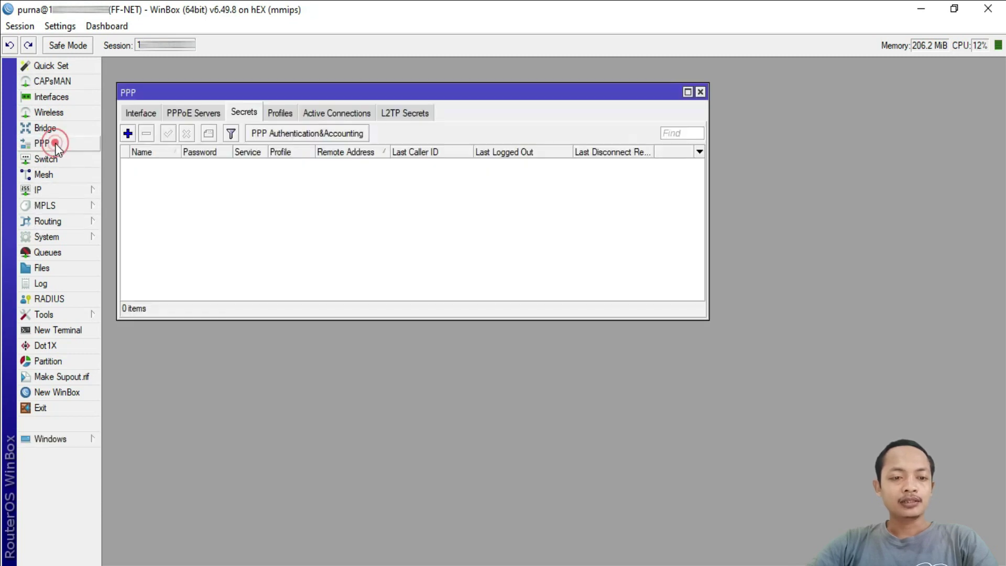
{"action": "left_click", "coordinate": [144, 112]}
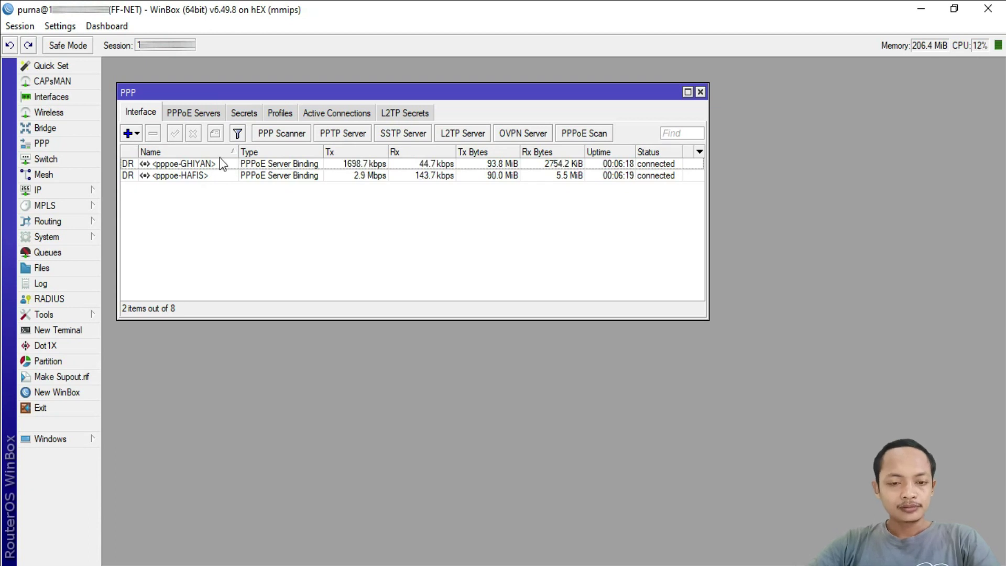
{"action": "left_click", "coordinate": [199, 113]}
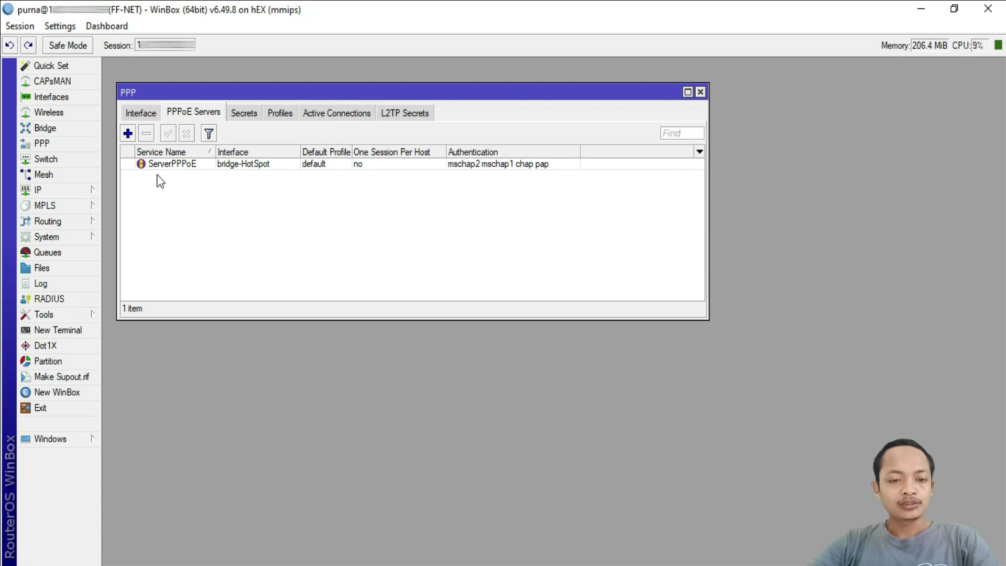
{"action": "left_click", "coordinate": [128, 133]}
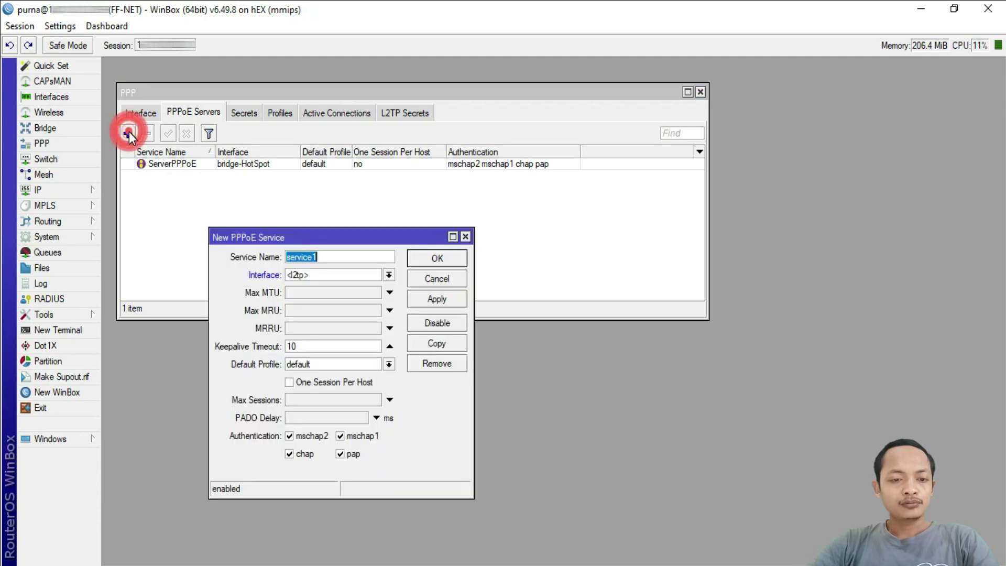
{"action": "left_click_drag", "start_coordinate": [345, 238], "coordinate": [354, 200]}
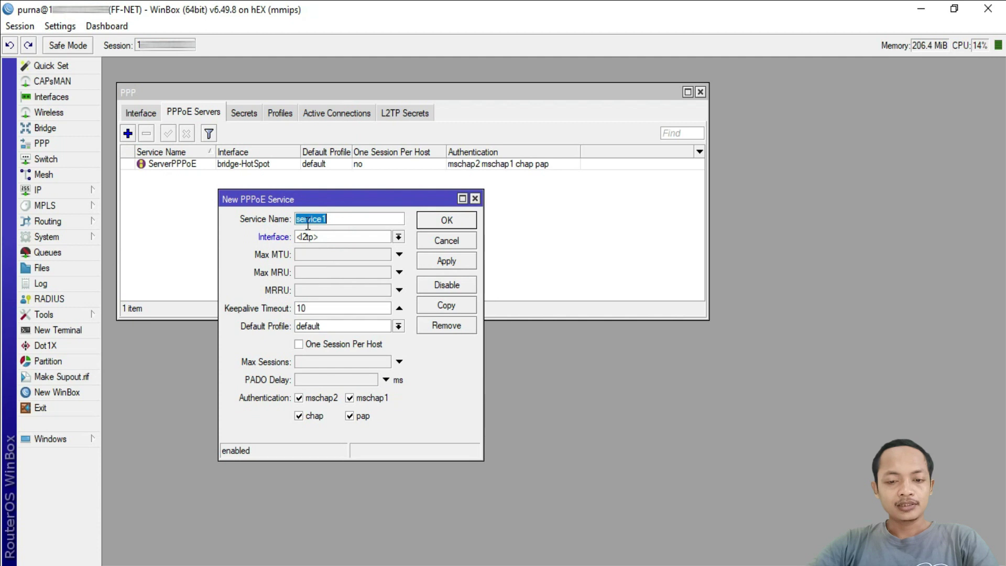
{"action": "left_click", "coordinate": [336, 221]}
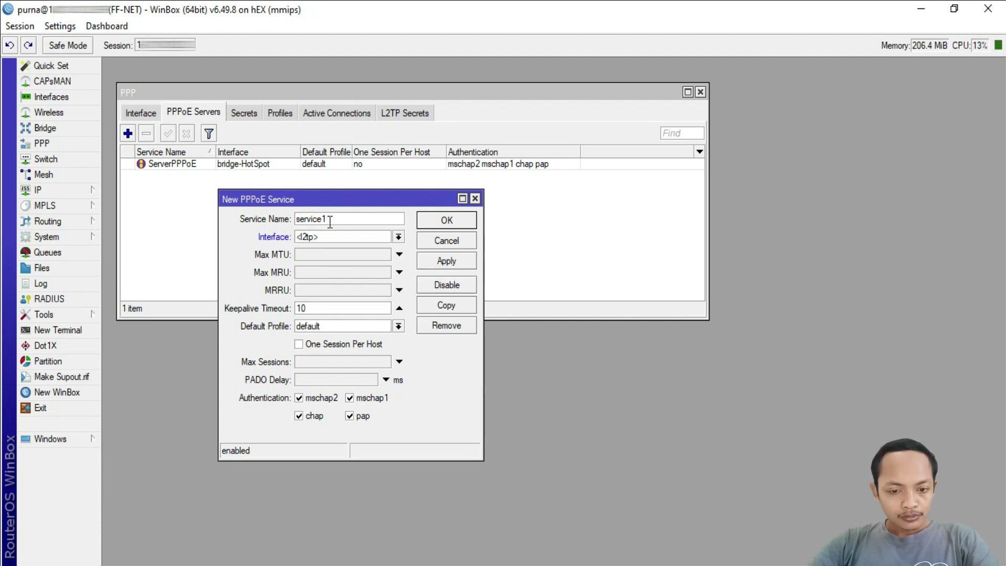
{"action": "key", "text": "BackSpace"}
{"action": "type", "text": "PPPo"}
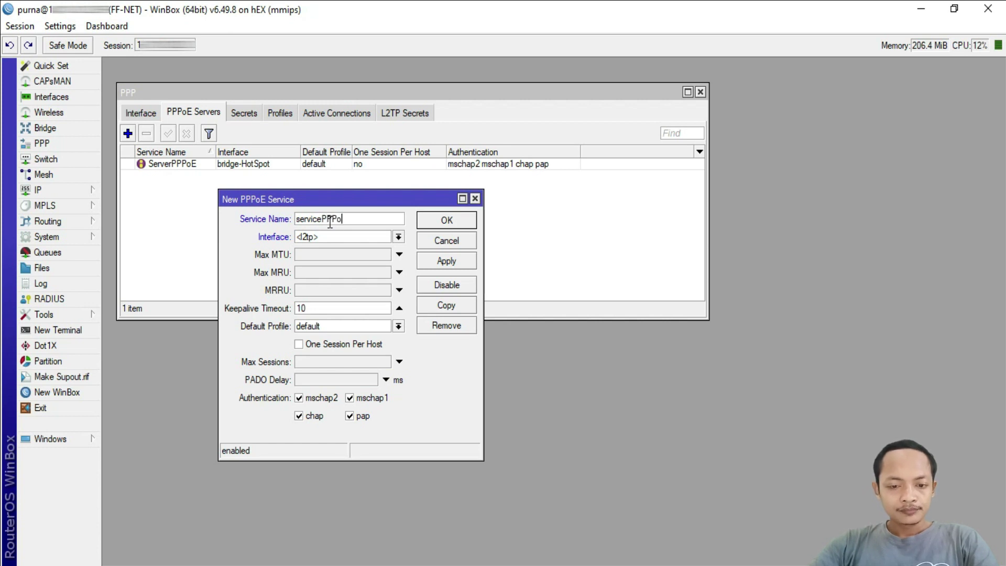
{"action": "type", "text": "E"}
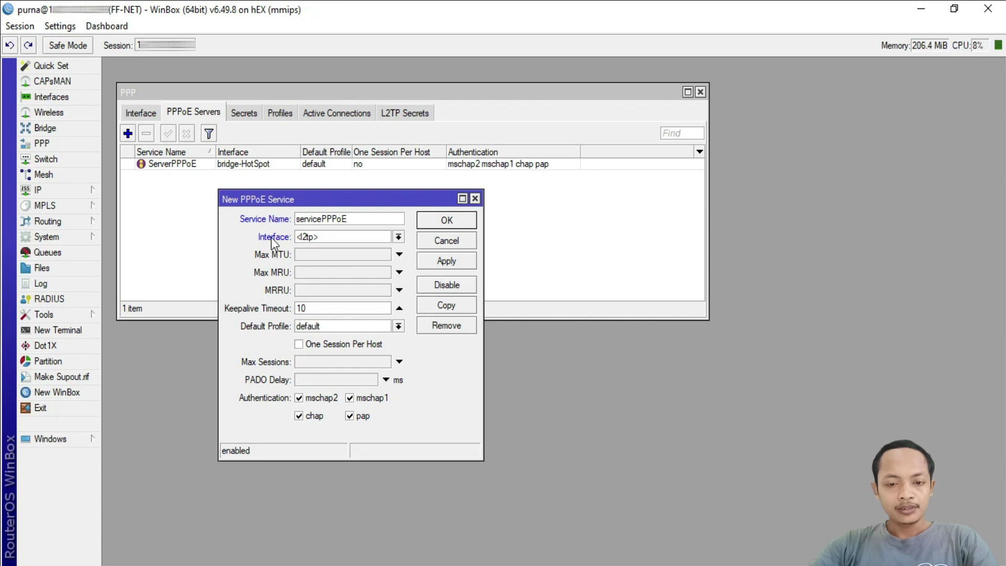
- Assign the new PPPoE service to the bridge-HotSpot interface and save it
{"action": "left_click", "coordinate": [398, 237]}
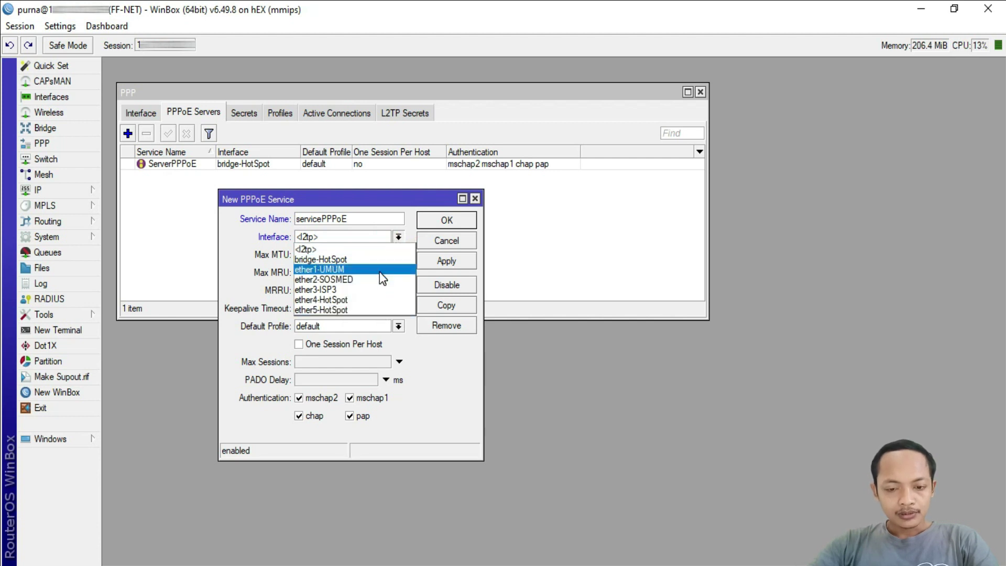
{"action": "left_click", "coordinate": [348, 260]}
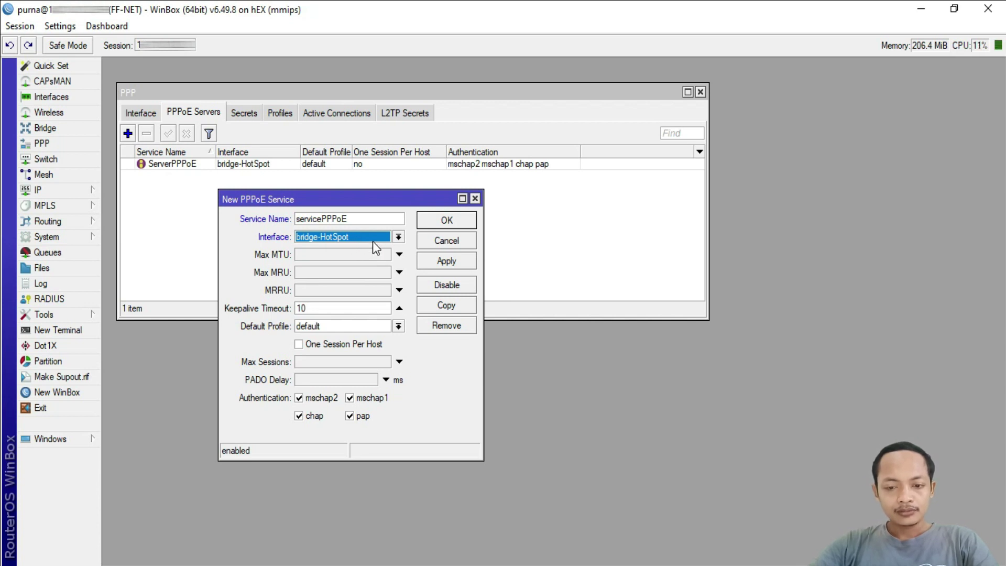
{"action": "left_click", "coordinate": [453, 264]}
{"action": "left_click", "coordinate": [442, 221]}
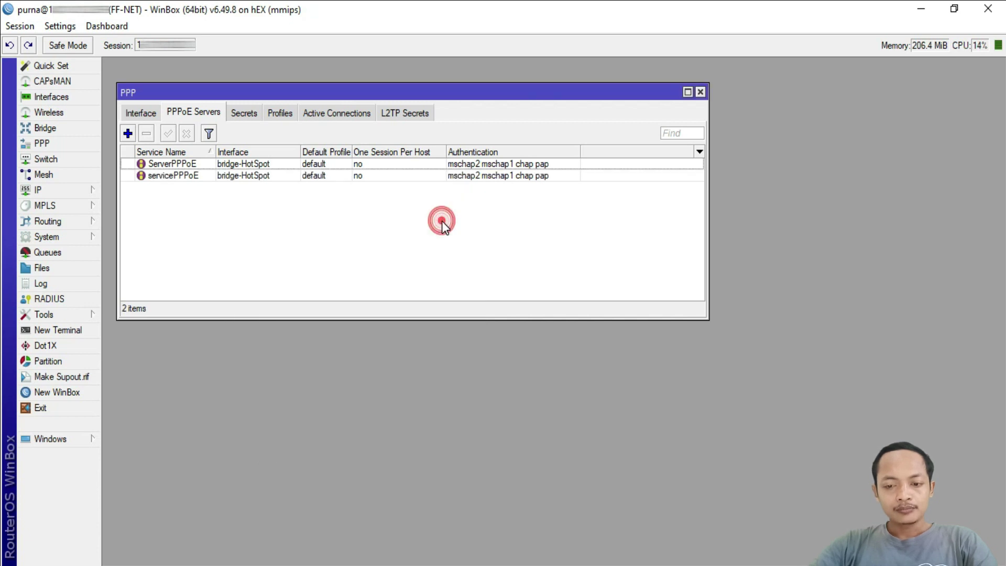
{"action": "left_click", "coordinate": [180, 177]}
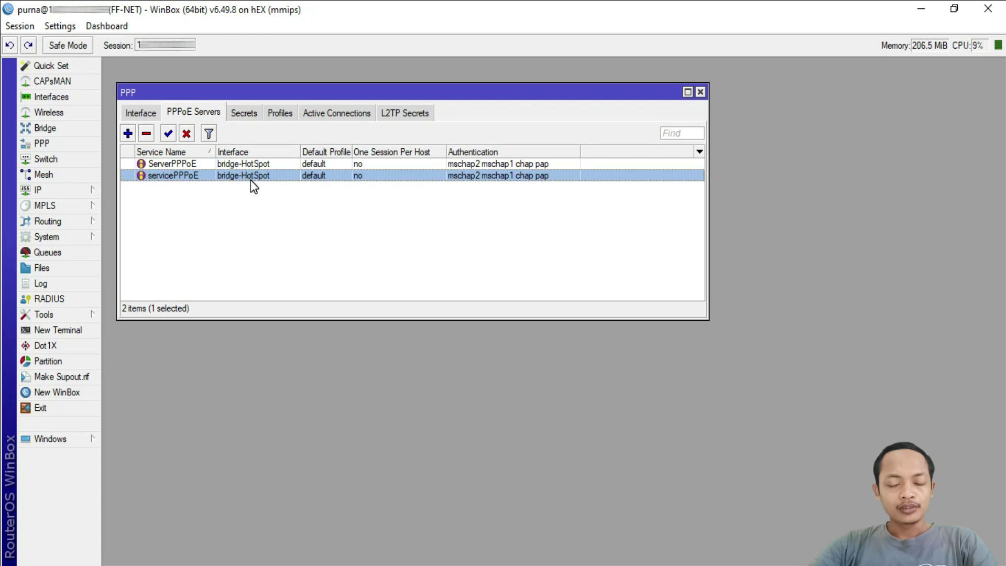
- Start a new PPP profile and name it Paket-5M
{"action": "left_click", "coordinate": [287, 113]}
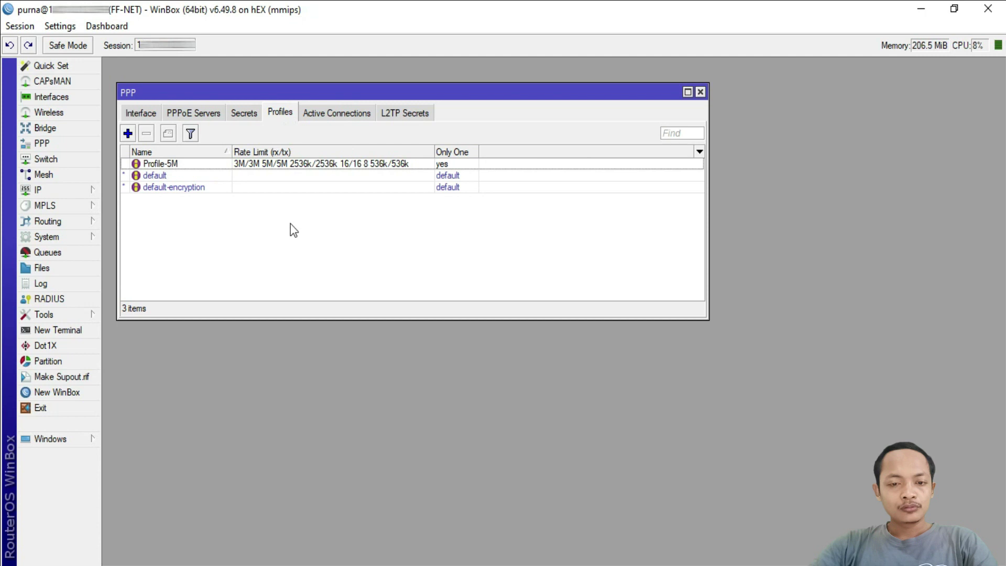
{"action": "left_click", "coordinate": [255, 164]}
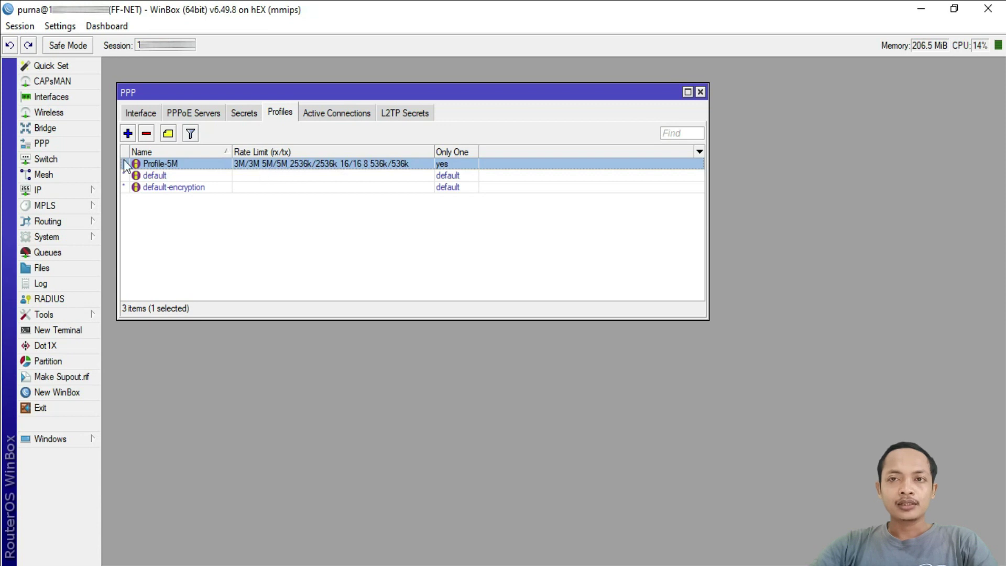
{"action": "left_click", "coordinate": [128, 133]}
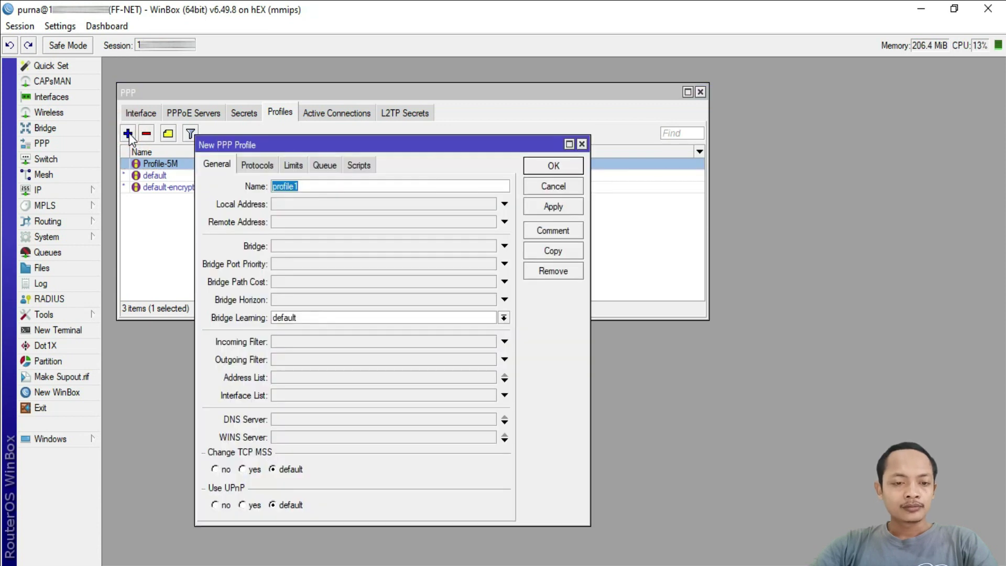
{"action": "left_click_drag", "start_coordinate": [307, 190], "coordinate": [271, 198]}
{"action": "type", "text": "Pak"}
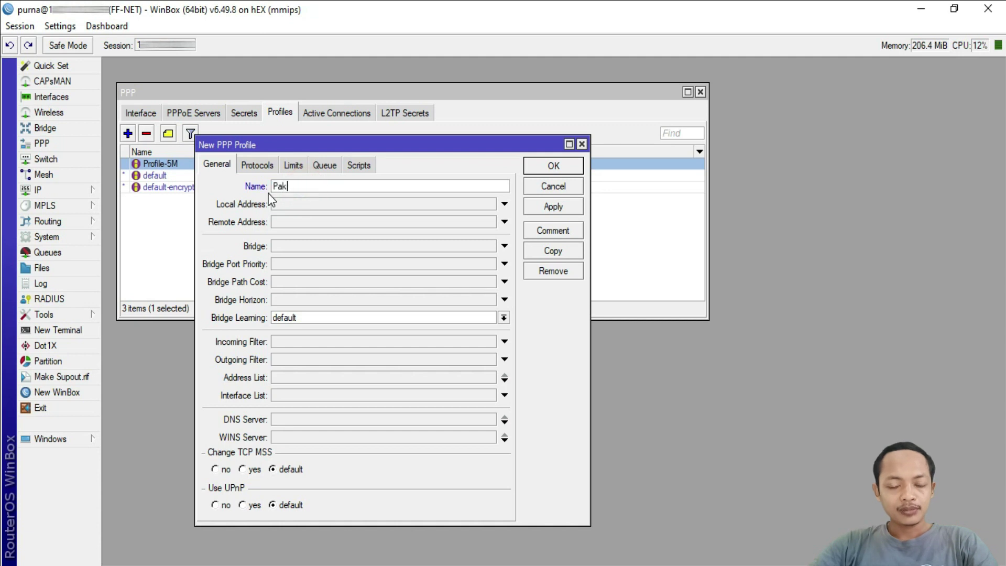
{"action": "type", "text": "et-5M"}
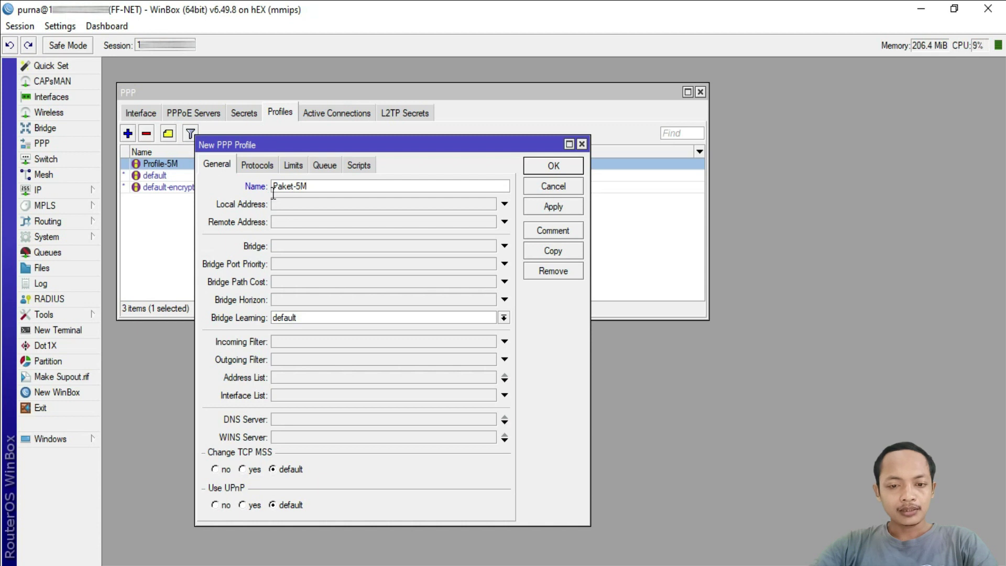
- Set the new PPP profile's local address to 192.168.90.1
{"action": "left_click", "coordinate": [296, 205]}
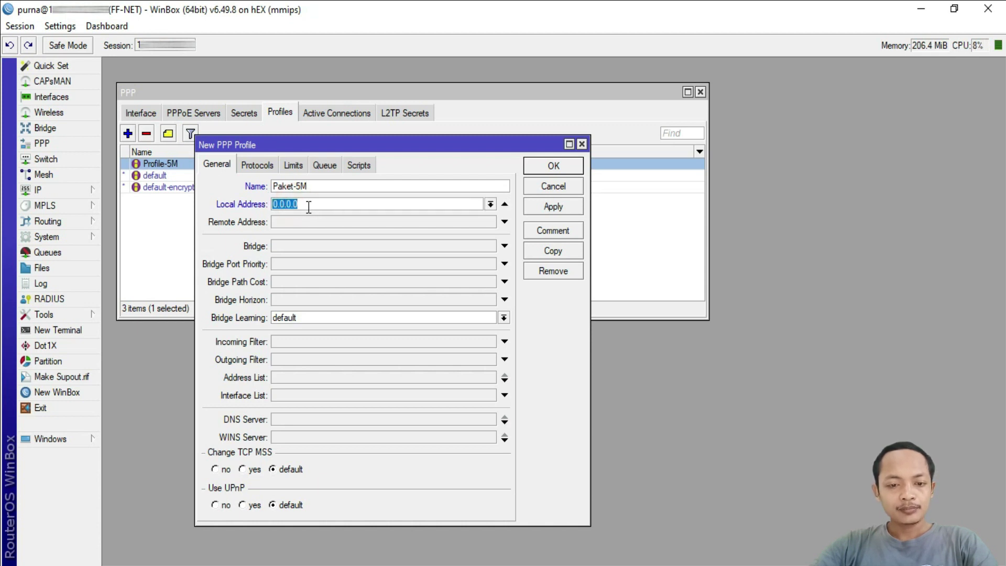
{"action": "type", "text": "192"}
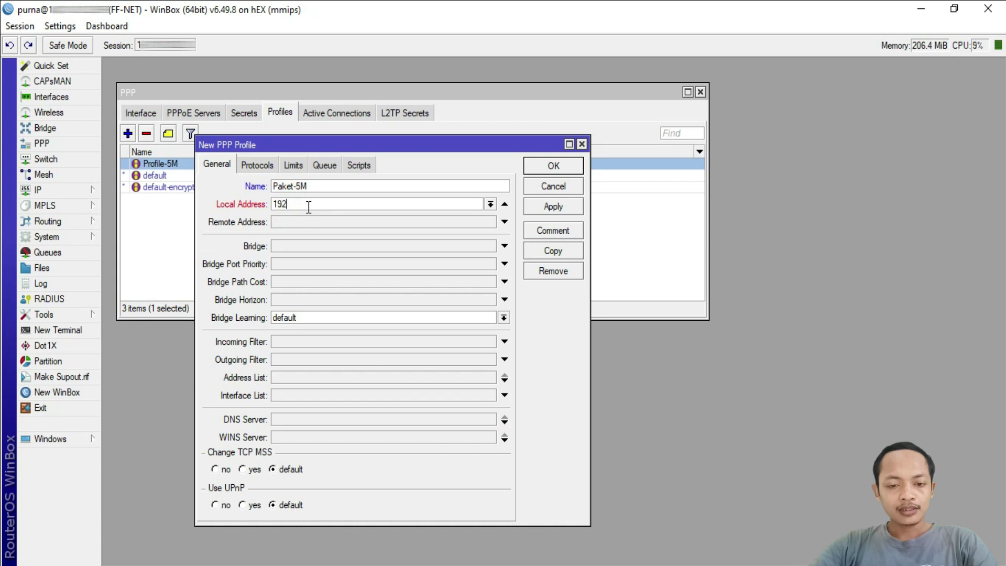
{"action": "type", "text": ".168"}
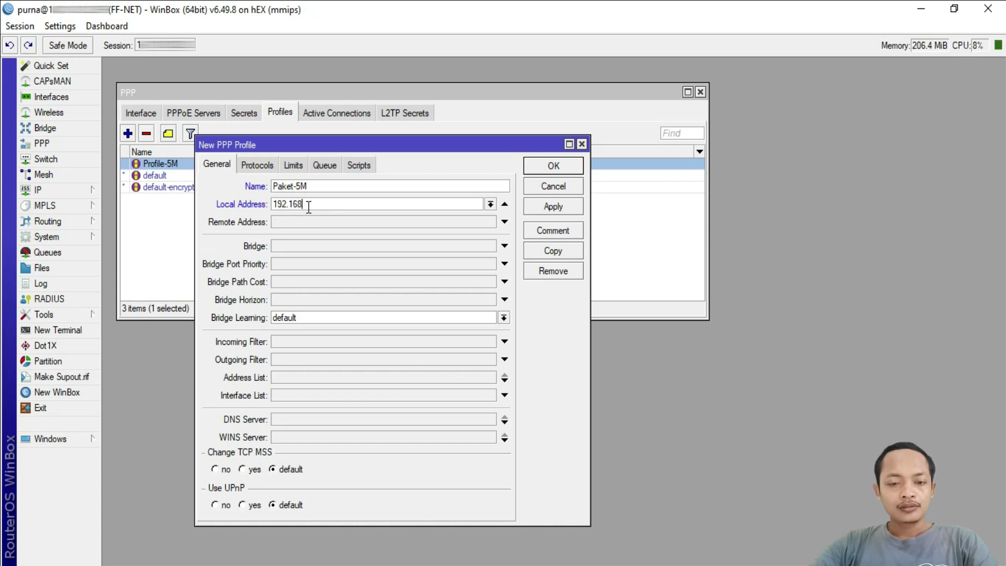
{"action": "type", "text": ".90.1"}
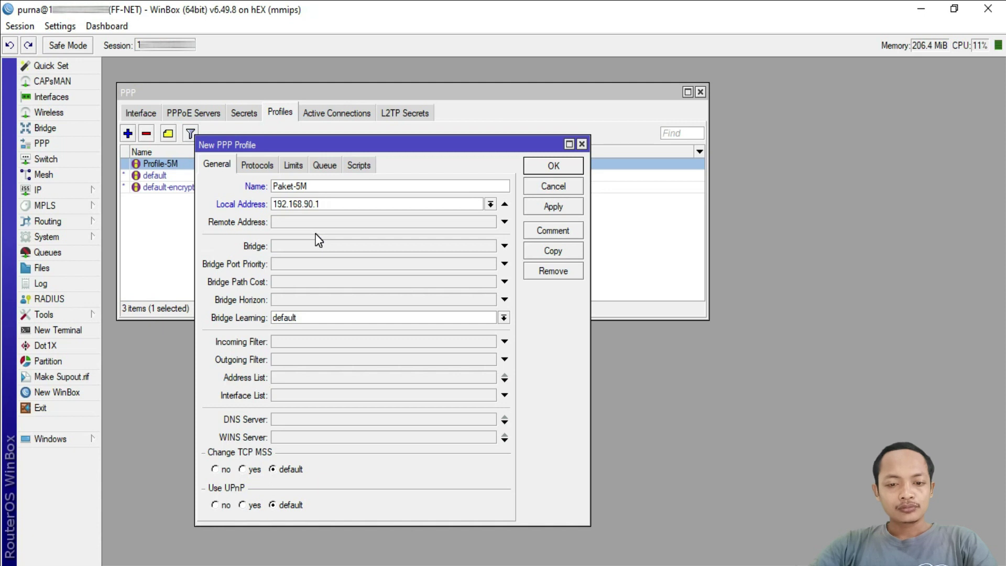
- Limit the Paket-5M profile's rate (rx/tx) to 5M/5M and set Only One to yes, leaving its protocol, queue and script settings at their defaults
{"action": "left_click", "coordinate": [263, 166]}
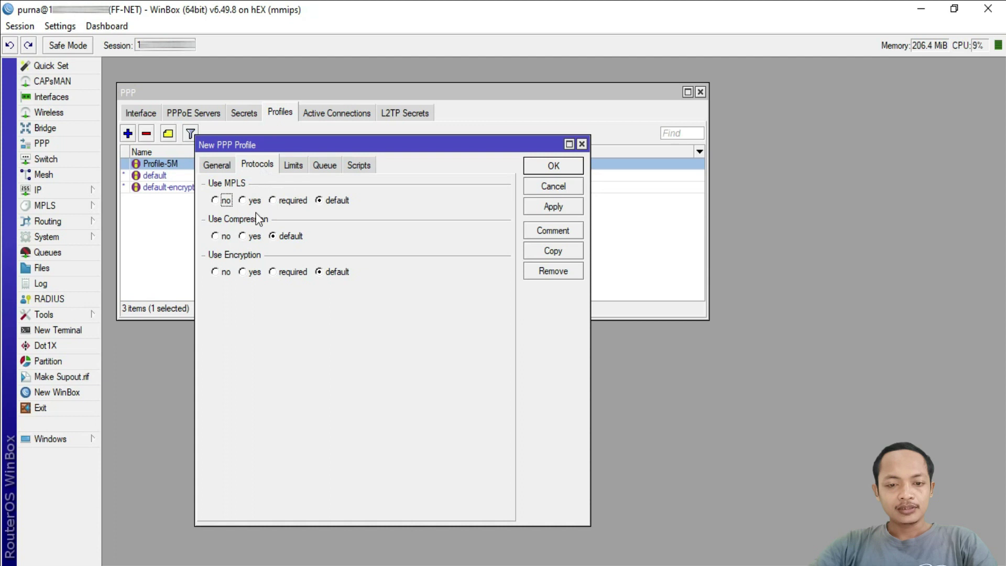
{"action": "left_click", "coordinate": [297, 165]}
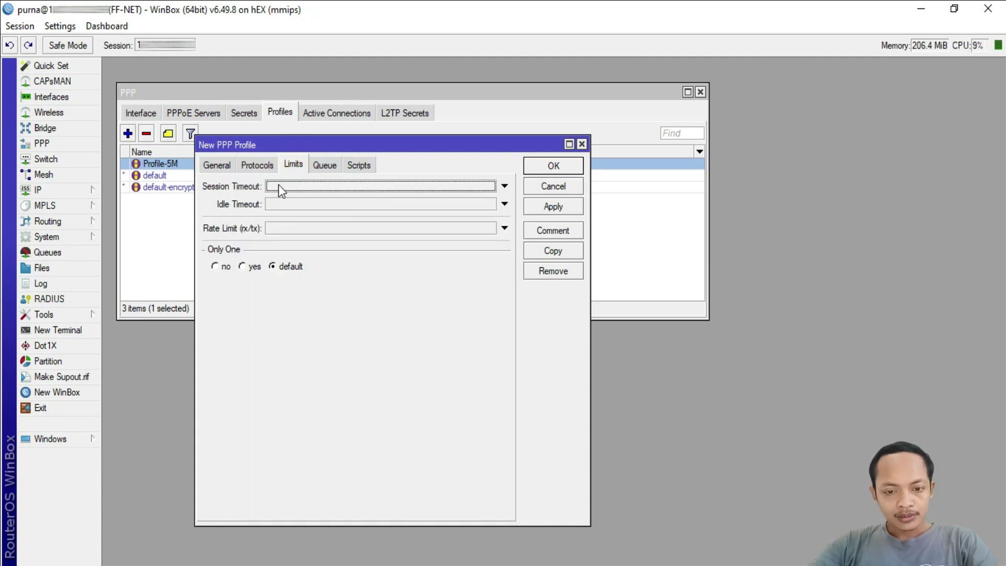
{"action": "left_click", "coordinate": [276, 229]}
{"action": "type", "text": "5M/"}
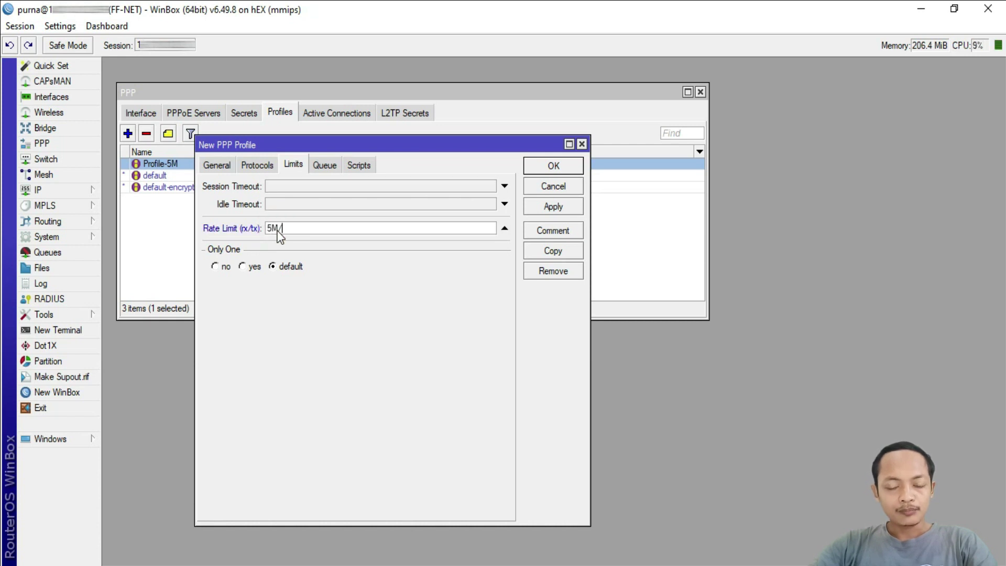
{"action": "type", "text": "5M"}
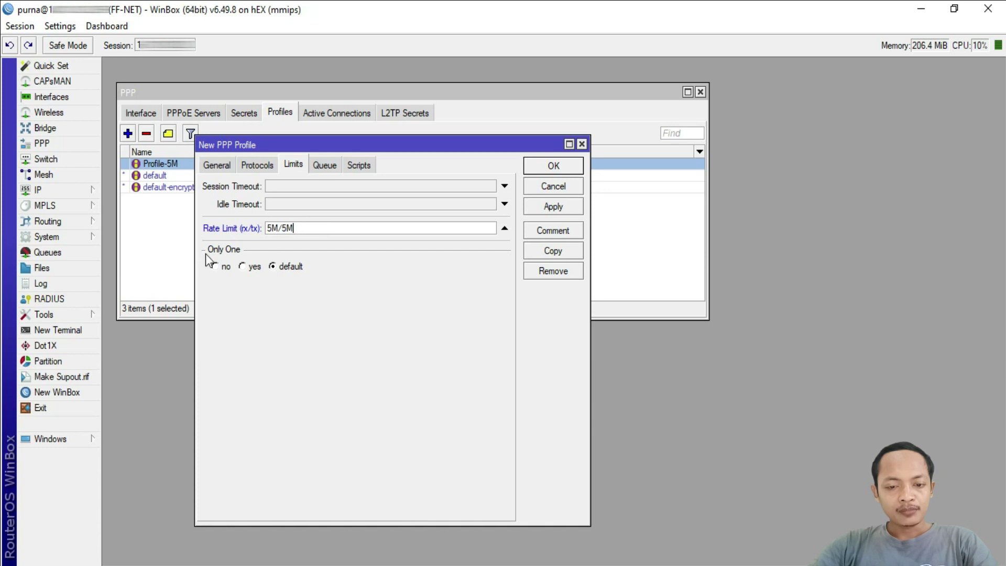
{"action": "left_click", "coordinate": [250, 267]}
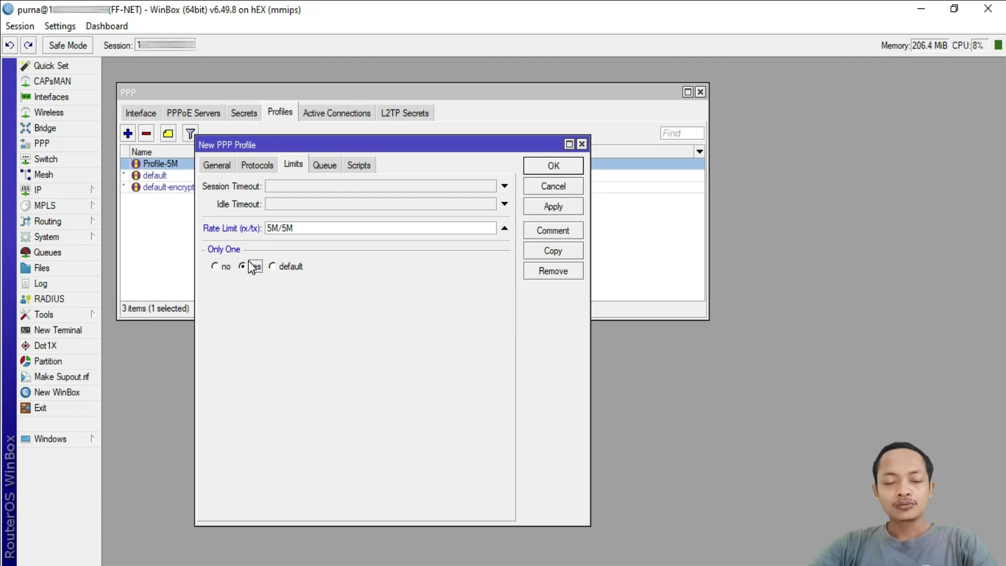
{"action": "left_click", "coordinate": [325, 167]}
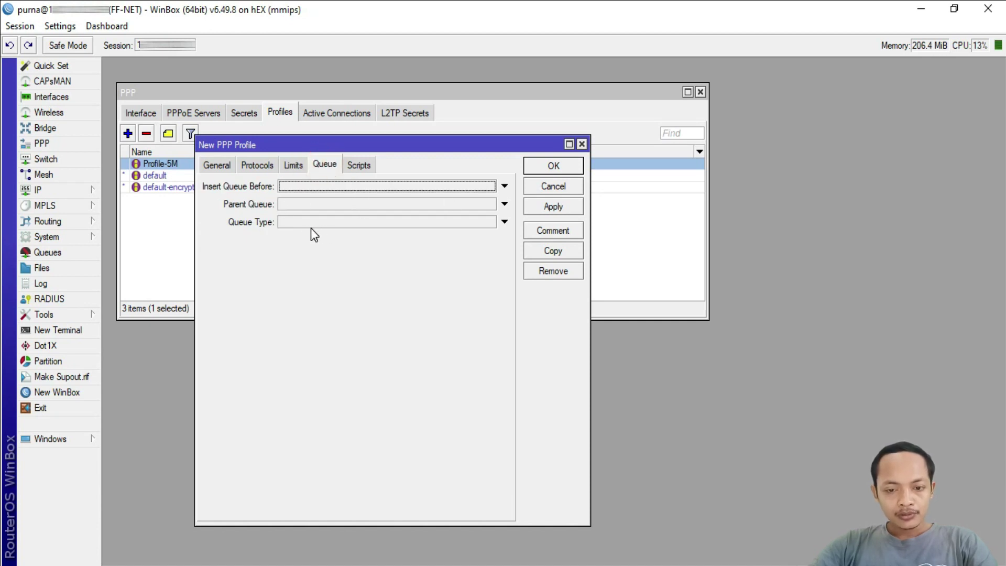
{"action": "left_click", "coordinate": [358, 166]}
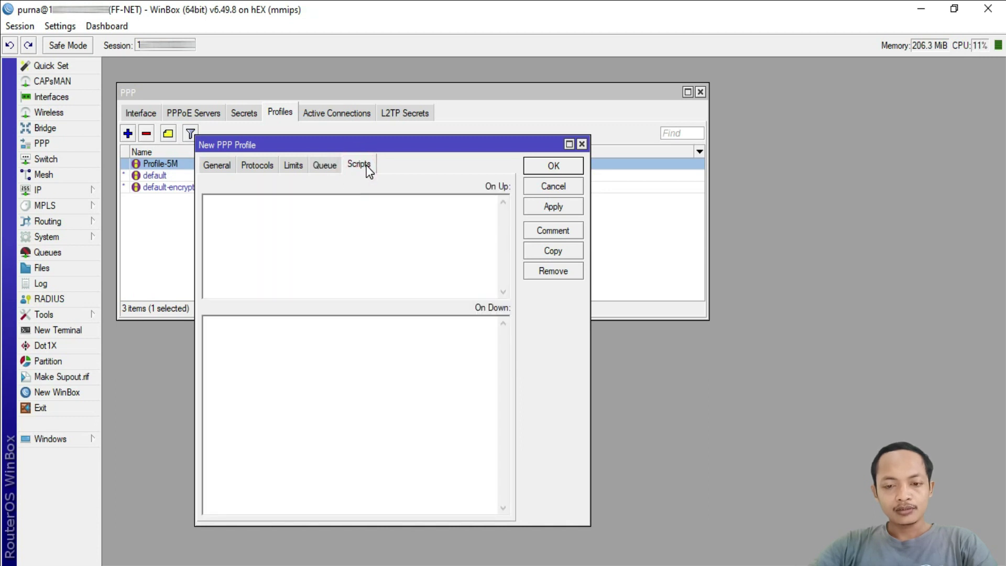
- Save the new Paket-5M profile and select it in the profile list
{"action": "left_click", "coordinate": [559, 209]}
{"action": "left_click", "coordinate": [555, 165]}
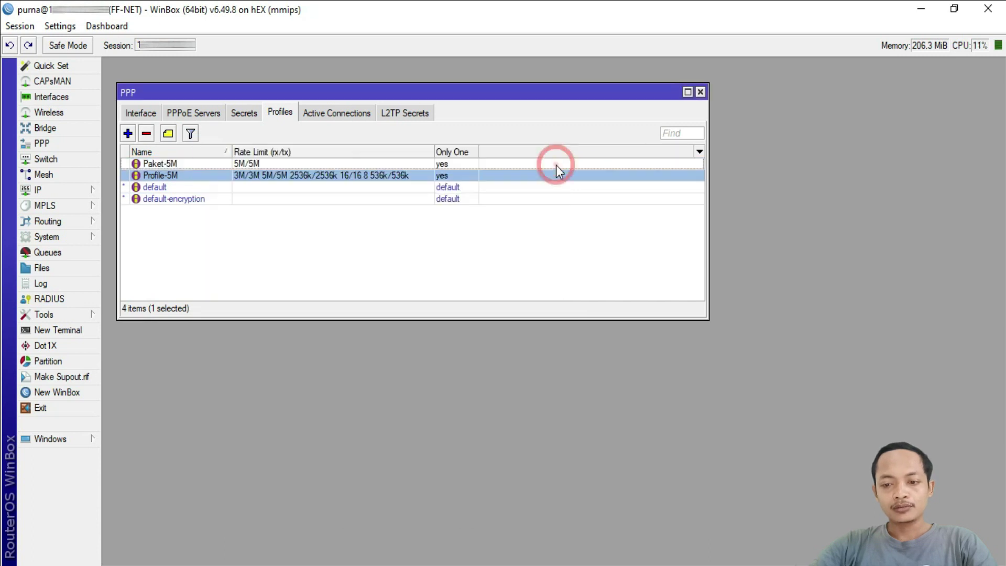
{"action": "left_click", "coordinate": [244, 164]}
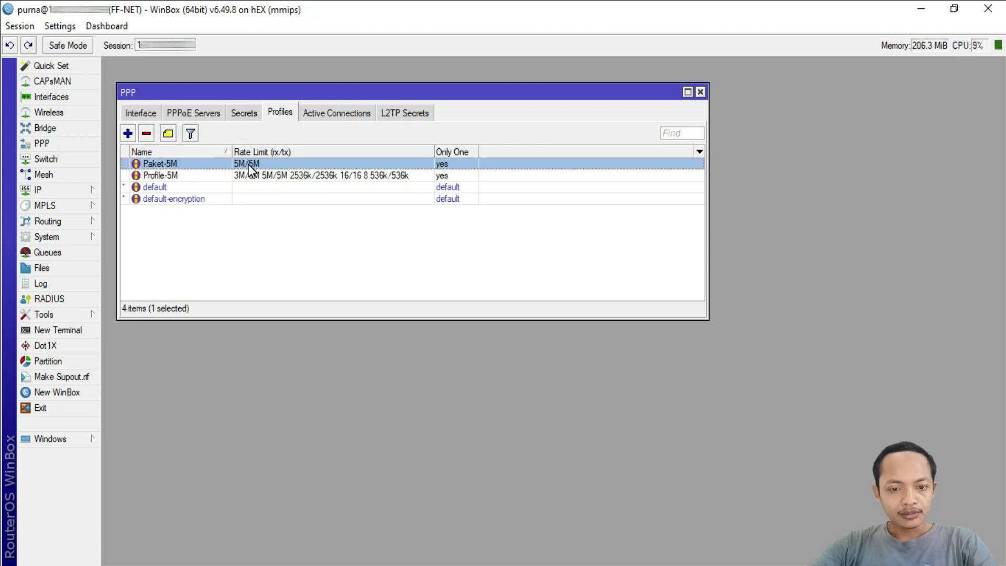
- Start a new PPP secret and enter the client's user name and account password
{"action": "left_click", "coordinate": [245, 113]}
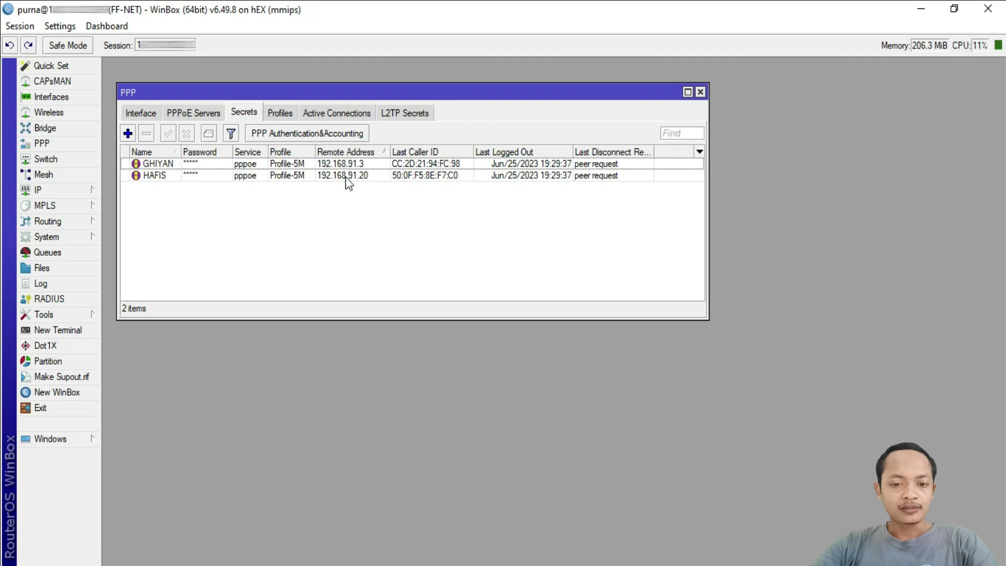
{"action": "left_click", "coordinate": [127, 133]}
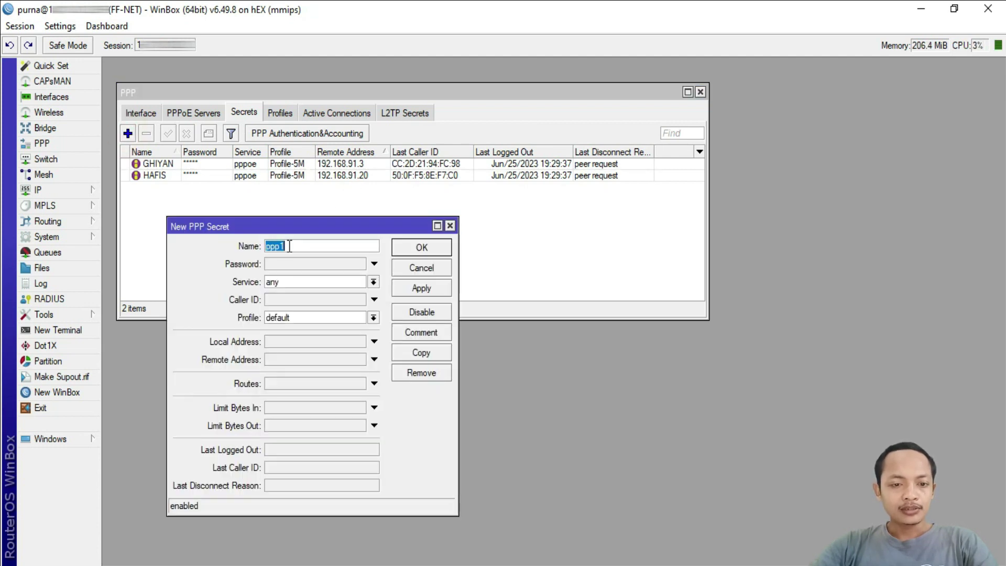
{"action": "type", "text": "JONI"}
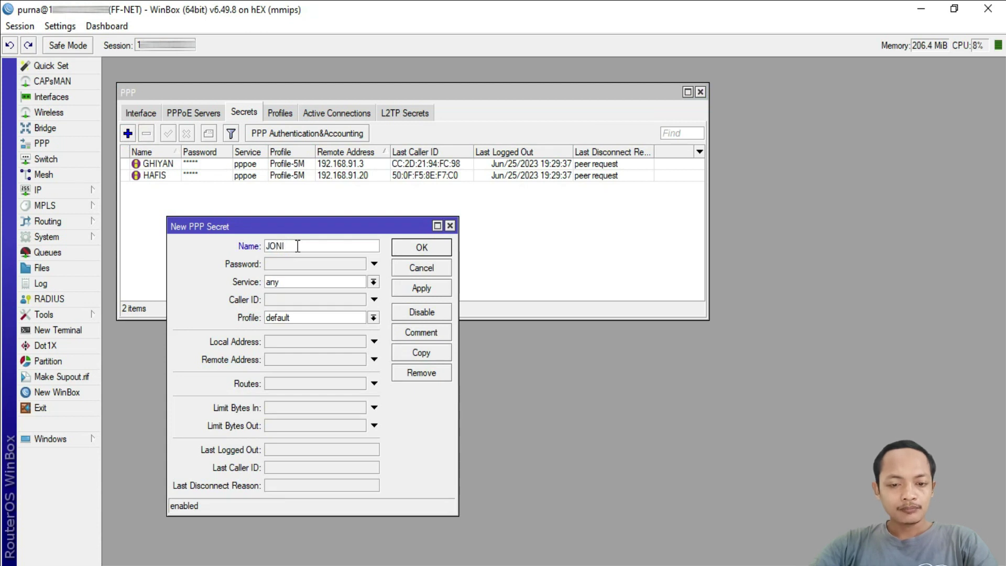
{"action": "left_click", "coordinate": [319, 266]}
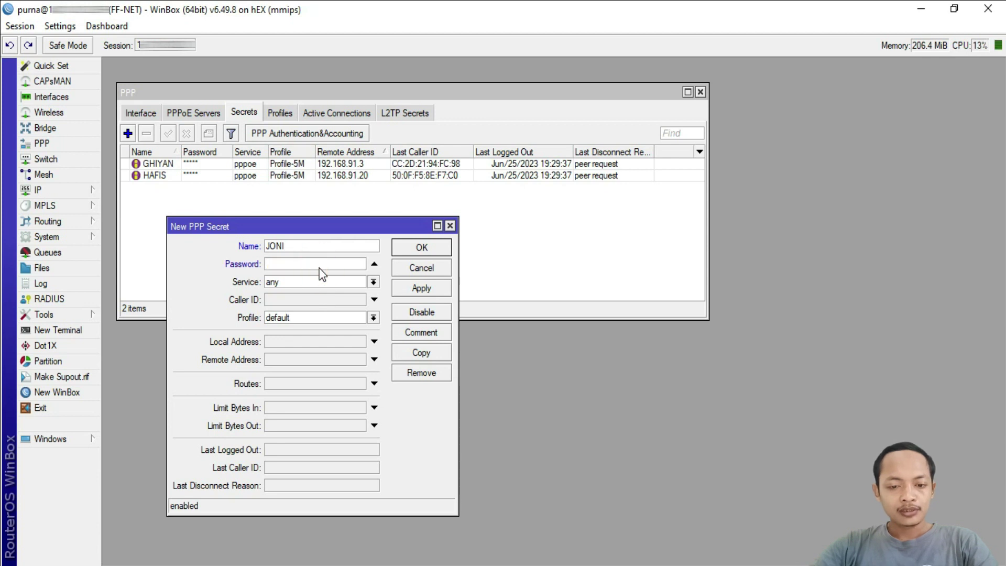
{"action": "type", "text": "***"}
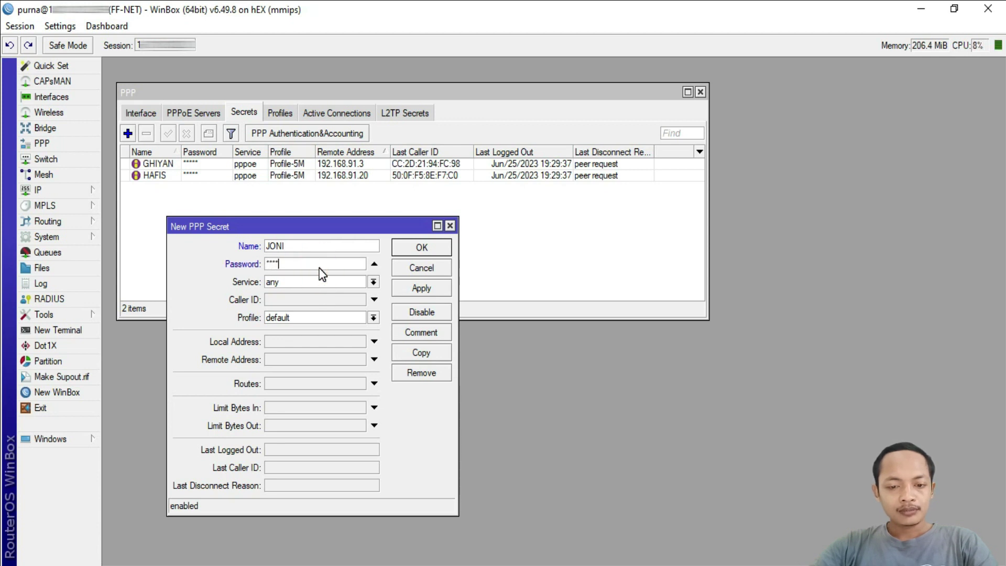
{"action": "type", "text": "***"}
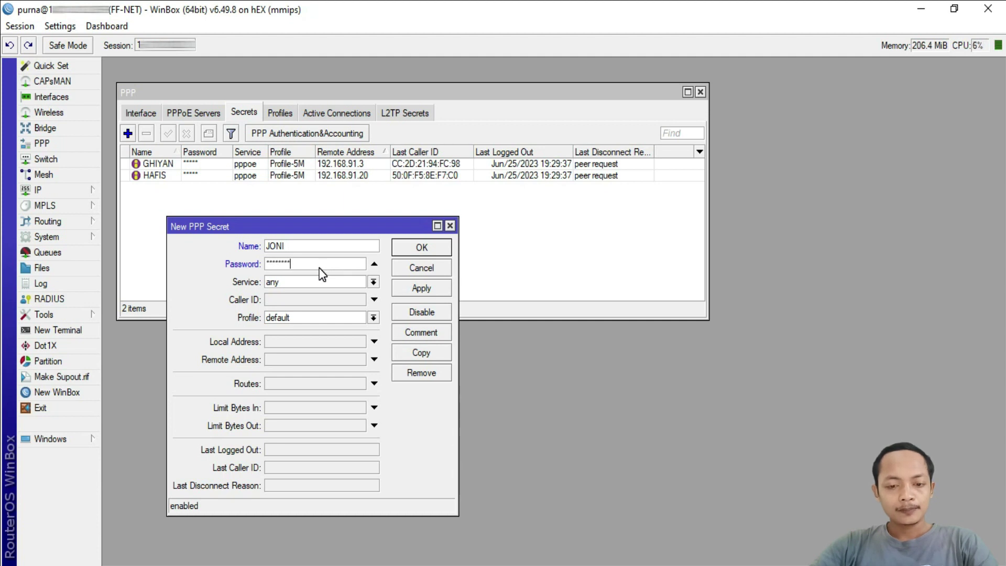
- Set the new PPP secret's service to pppoe and its profile to Paket-5M
{"action": "left_click", "coordinate": [374, 283]}
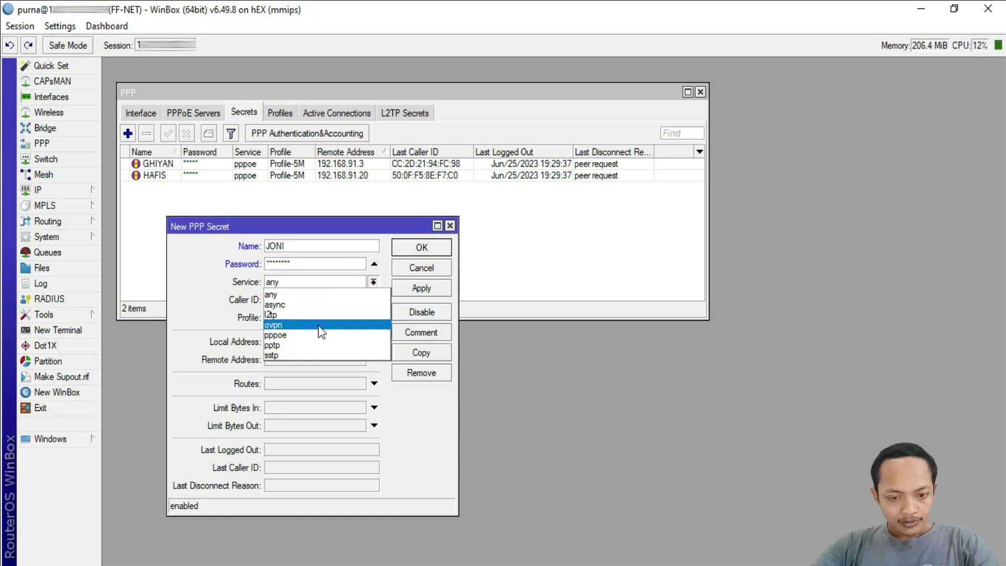
{"action": "left_click", "coordinate": [302, 335]}
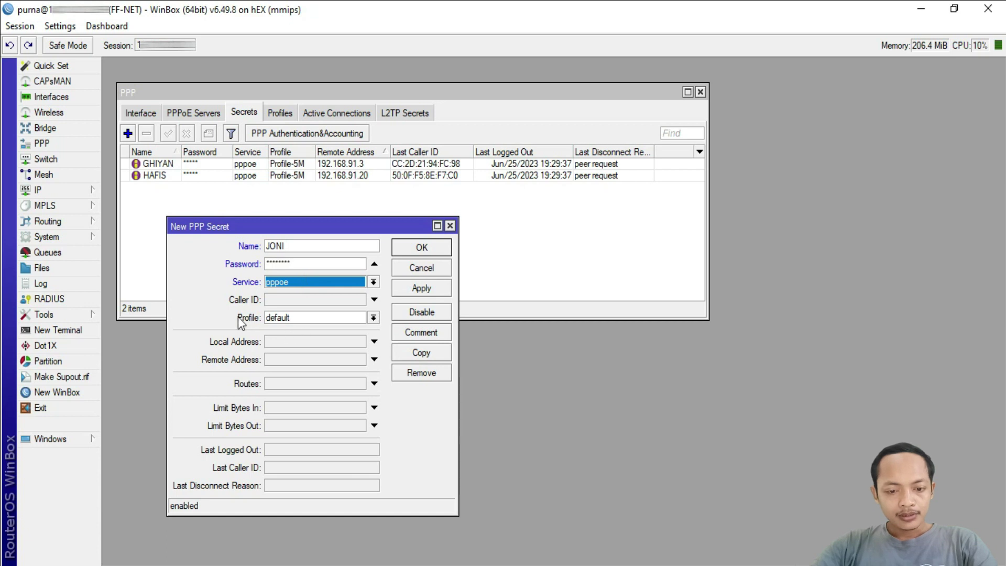
{"action": "left_click", "coordinate": [374, 318]}
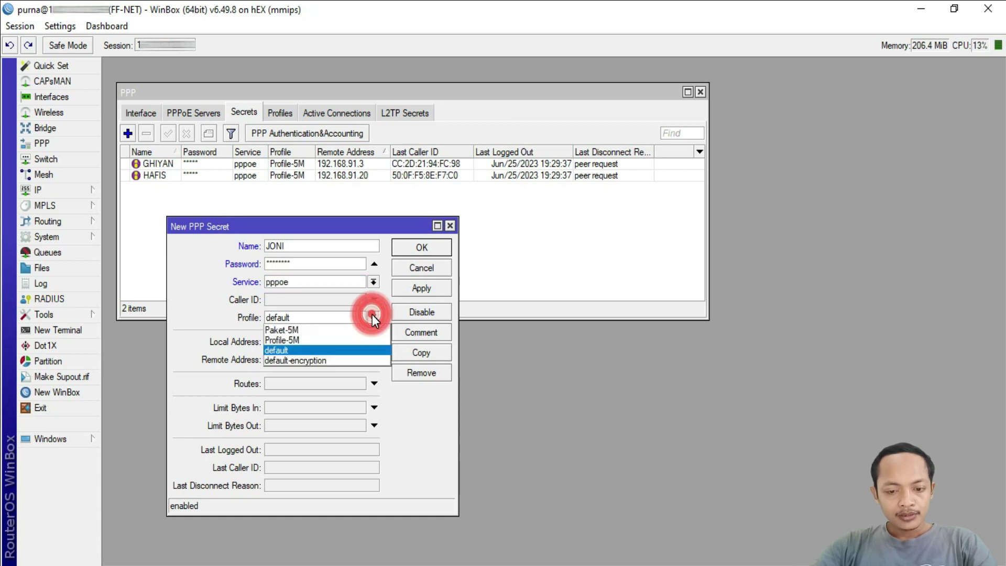
{"action": "left_click", "coordinate": [294, 331]}
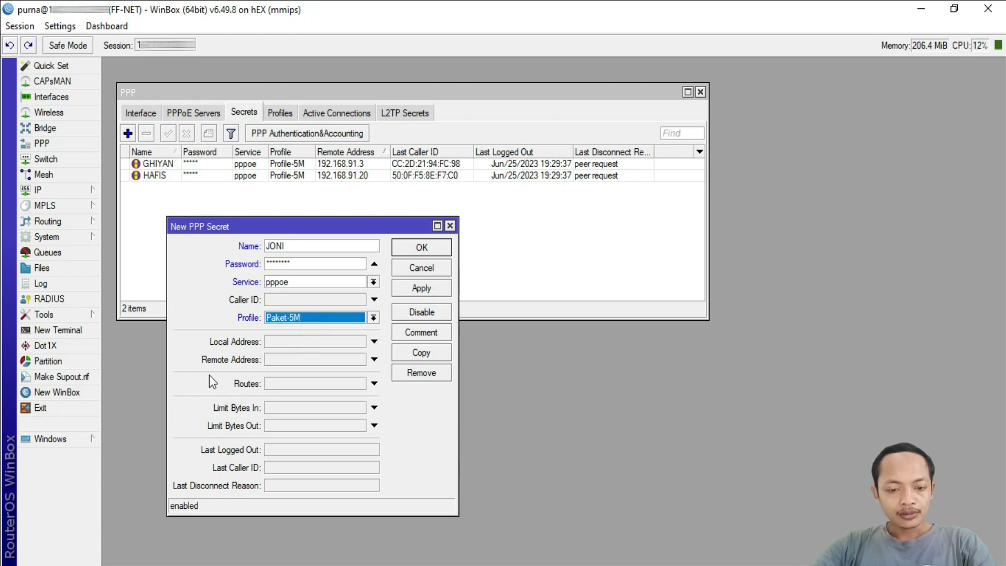
- Set the client's remote address to 192.168.90.2 and save the PPP secret
{"action": "left_click", "coordinate": [301, 360]}
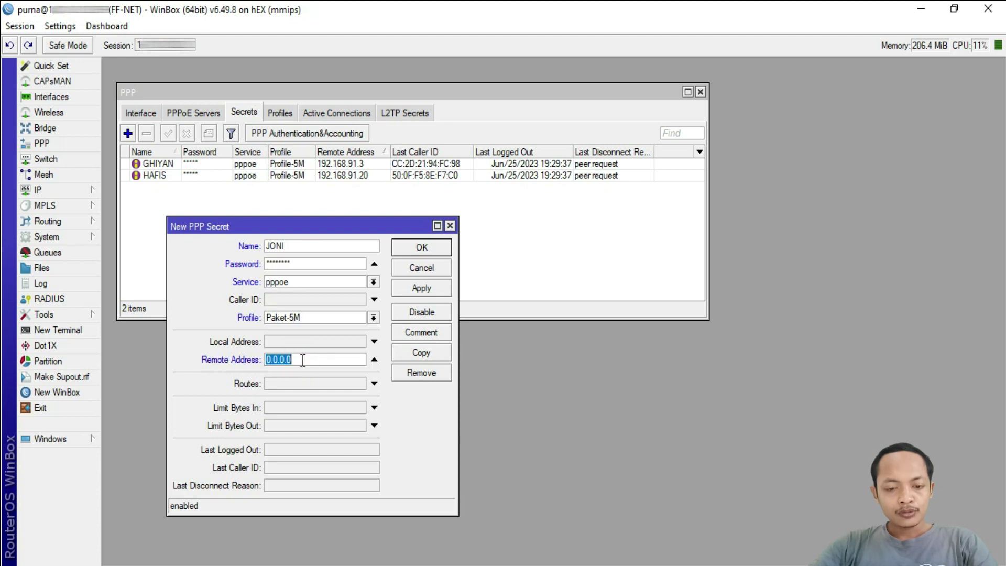
{"action": "type", "text": "192"}
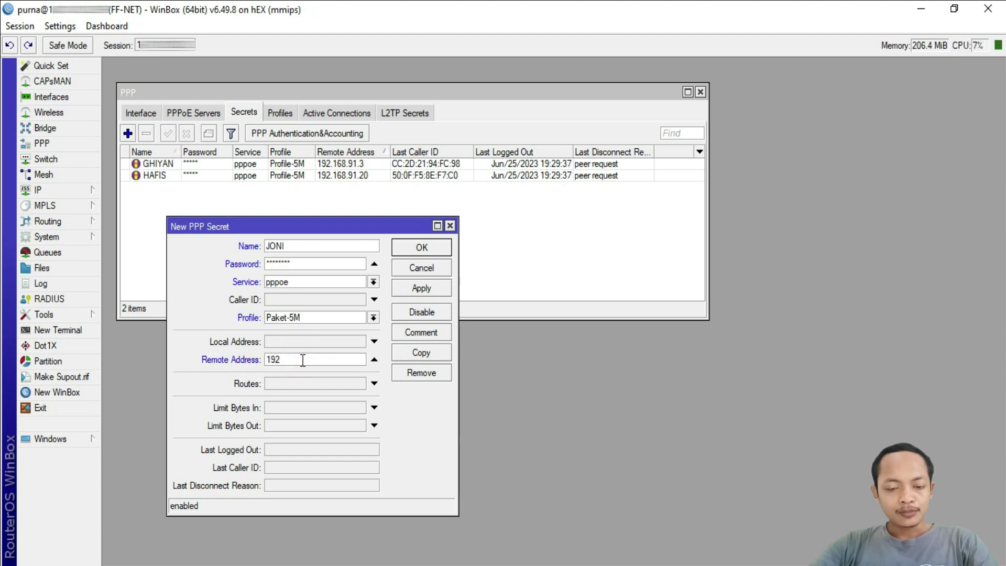
{"action": "type", "text": ".168.90.2"}
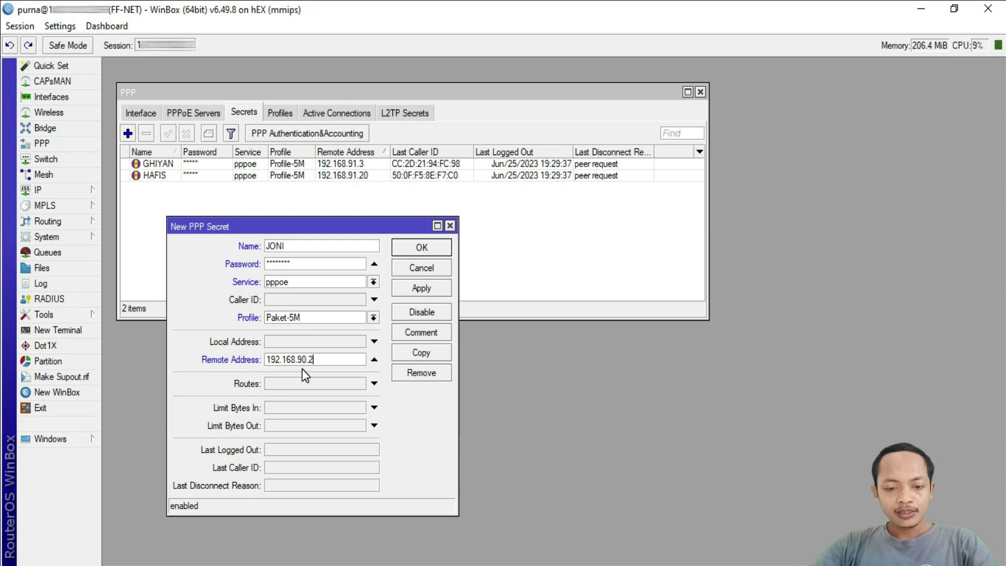
{"action": "left_click", "coordinate": [420, 288]}
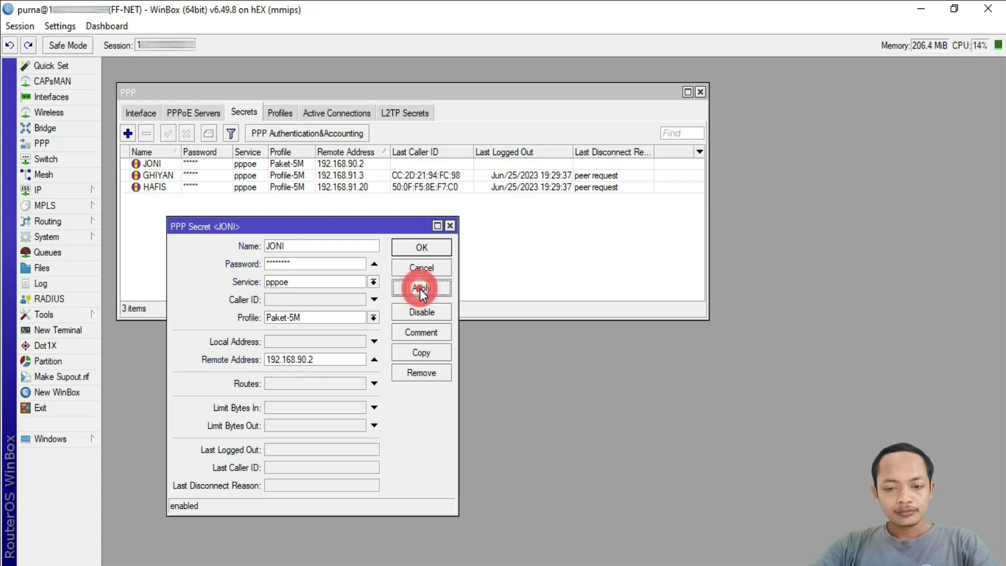
{"action": "left_click", "coordinate": [425, 246]}
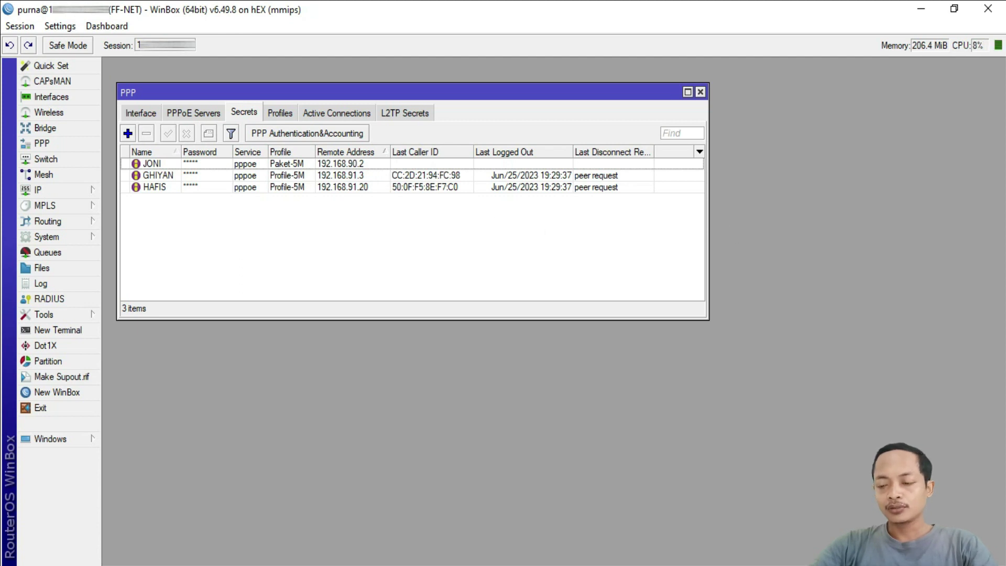
- Switch to Windows network settings and start a new dial-up Internet connection of type Broadband (PPPoE), despite the existing connection
{"action": "left_click", "coordinate": [928, 565]}
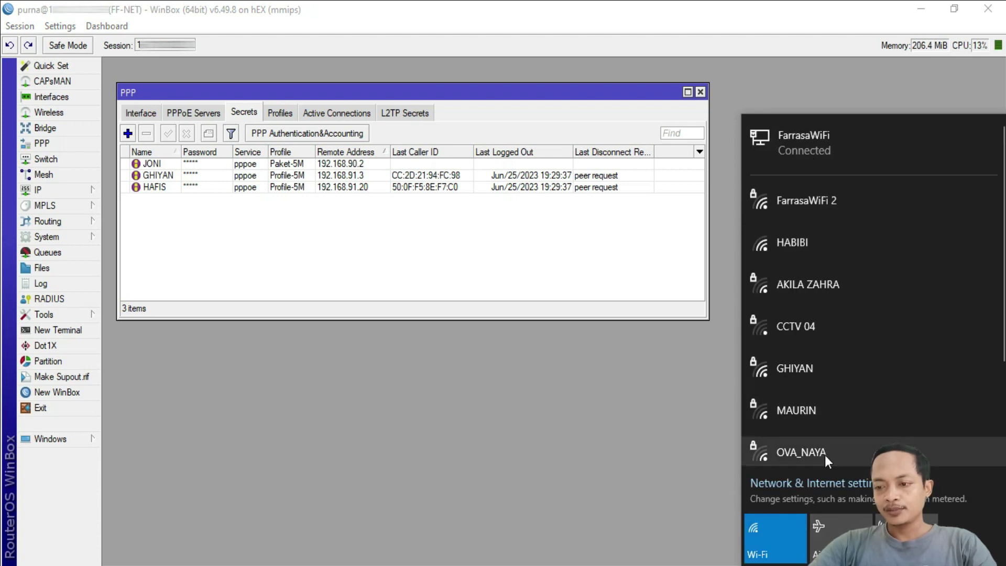
{"action": "left_click", "coordinate": [842, 488]}
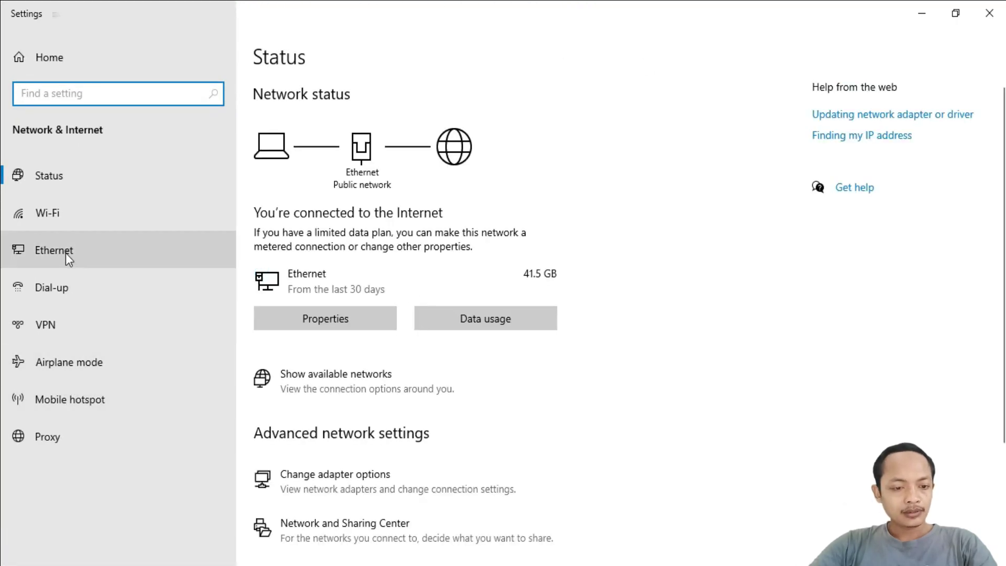
{"action": "left_click", "coordinate": [59, 292]}
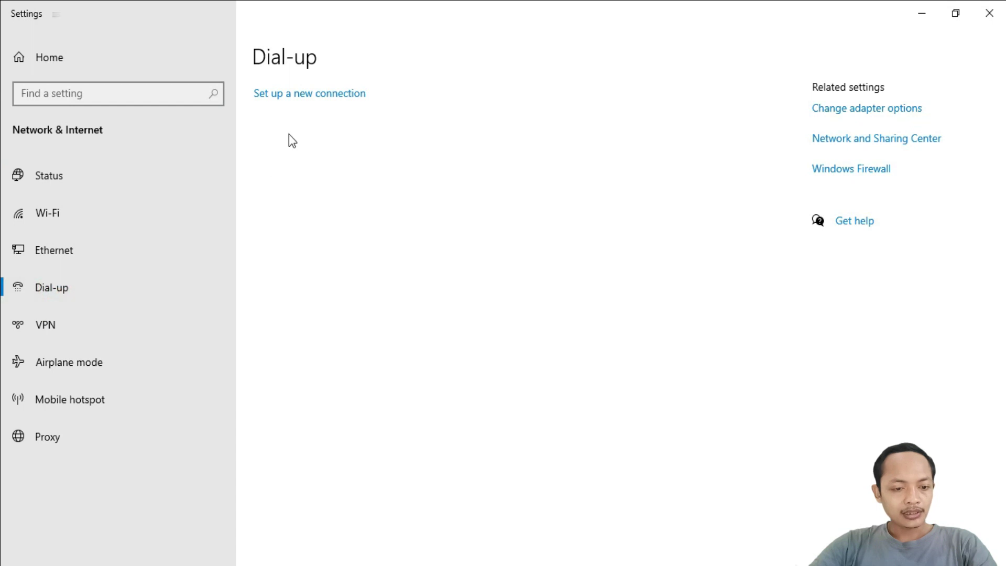
{"action": "left_click", "coordinate": [323, 100]}
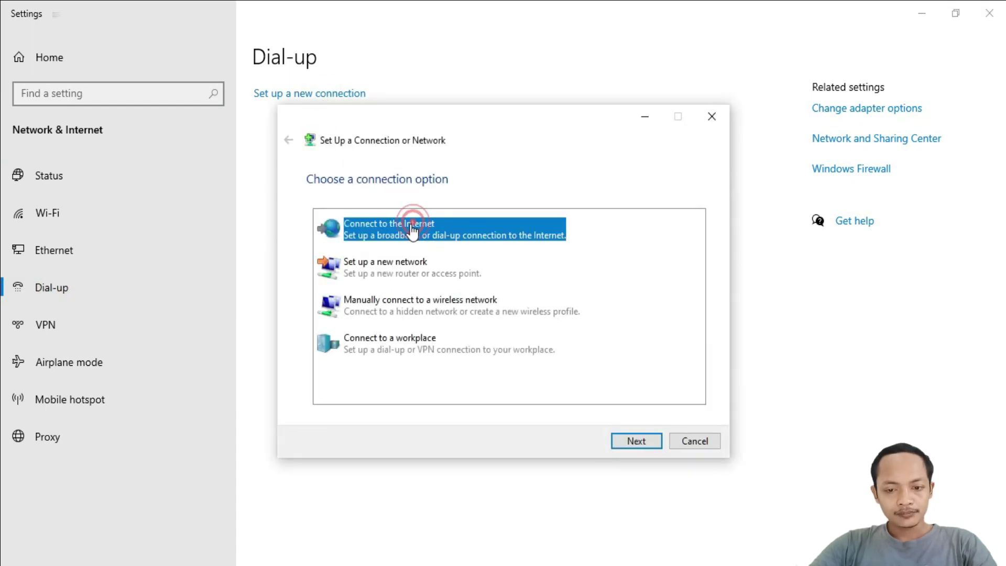
{"action": "left_click", "coordinate": [638, 442]}
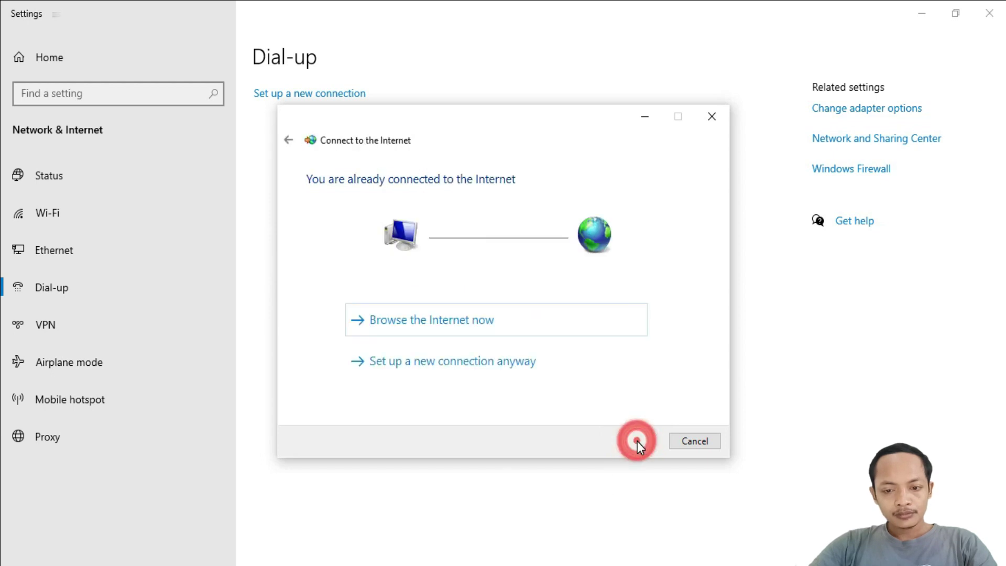
{"action": "left_click", "coordinate": [477, 361]}
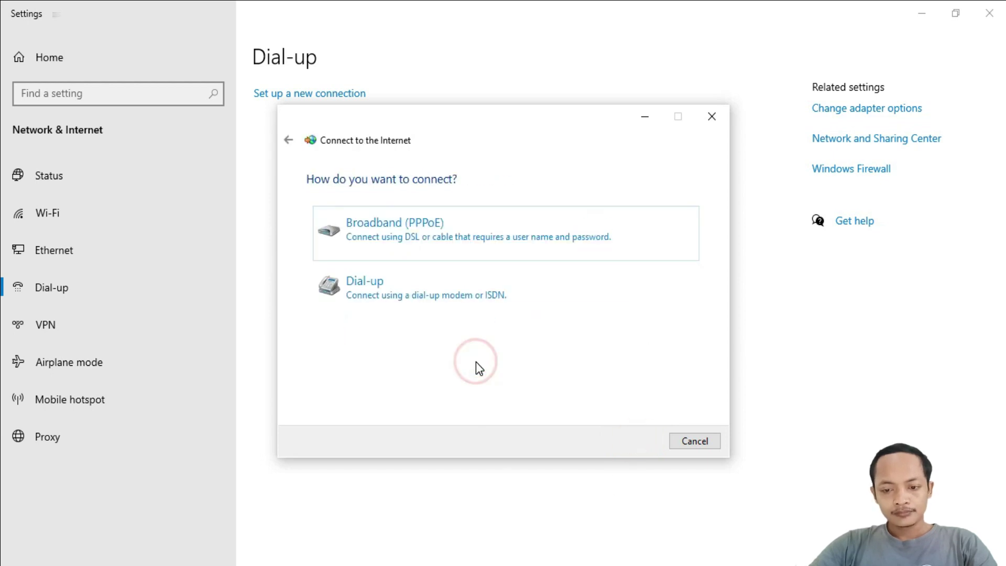
{"action": "left_click", "coordinate": [452, 234]}
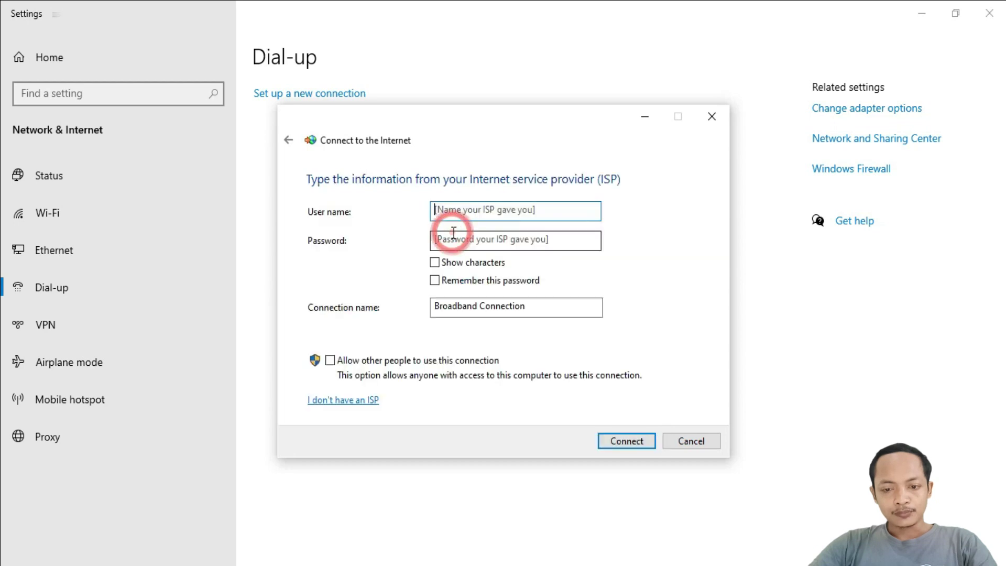
- Enter the PPPoE client's user name and password, with the characters shown and the password remembered
{"action": "left_click", "coordinate": [489, 214]}
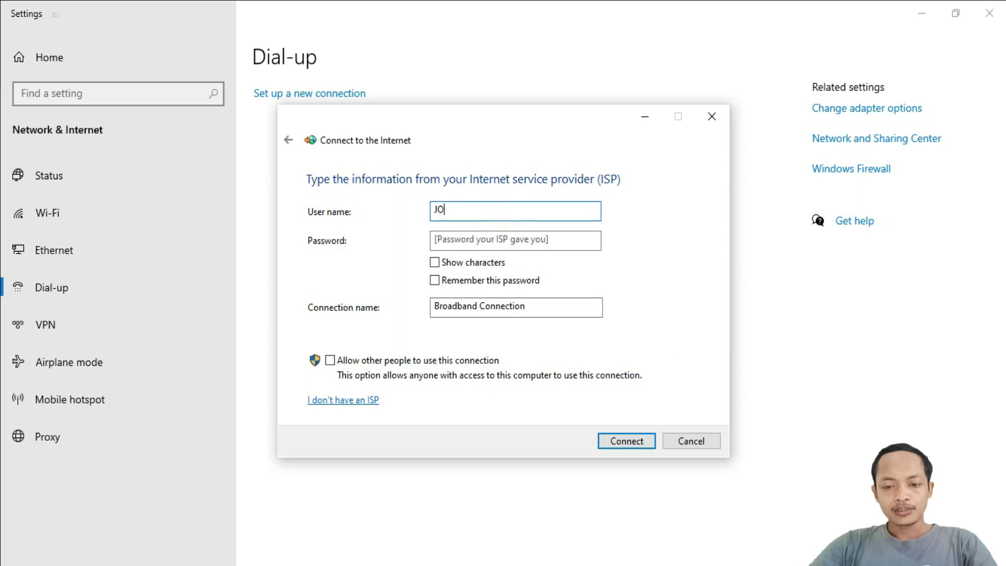
{"action": "left_click", "coordinate": [495, 244]}
{"action": "type", "text": "j"}
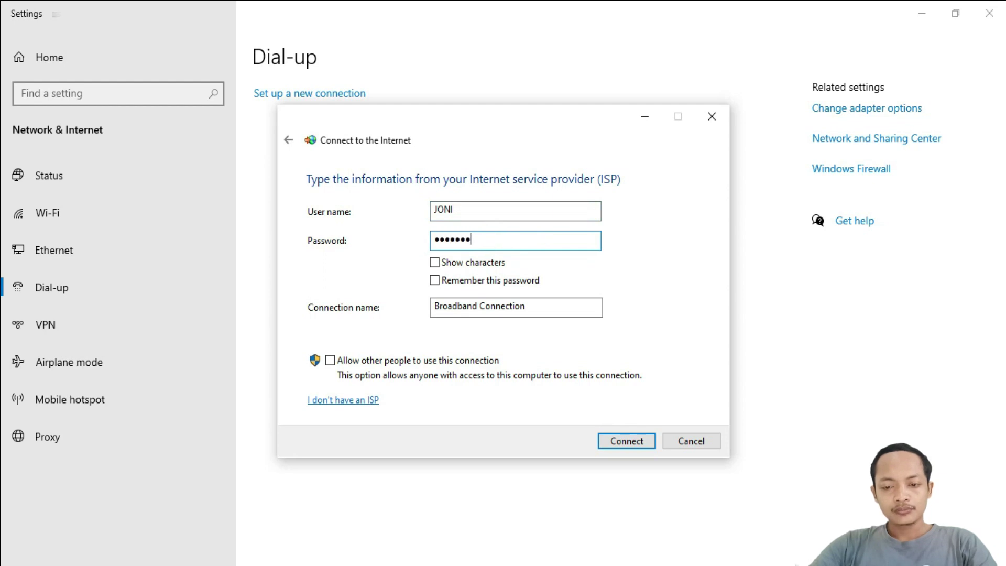
{"action": "left_click", "coordinate": [479, 264]}
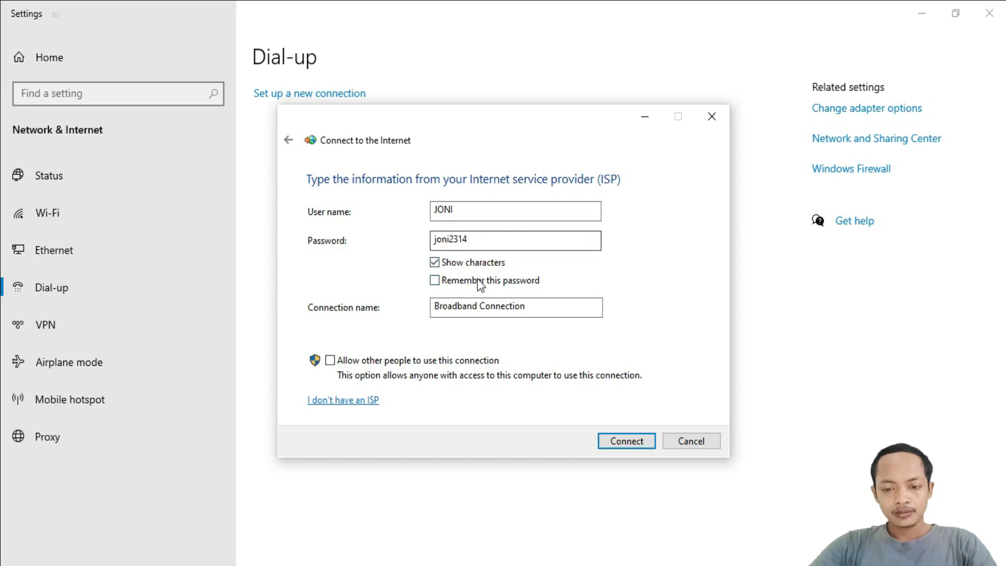
{"action": "left_click", "coordinate": [477, 281]}
- Keep the connection name Broadband Connection, connect to the PPPoE server and close the setup wizard
{"action": "left_click_drag", "start_coordinate": [450, 307], "coordinate": [468, 309]}
{"action": "left_click", "coordinate": [532, 308]}
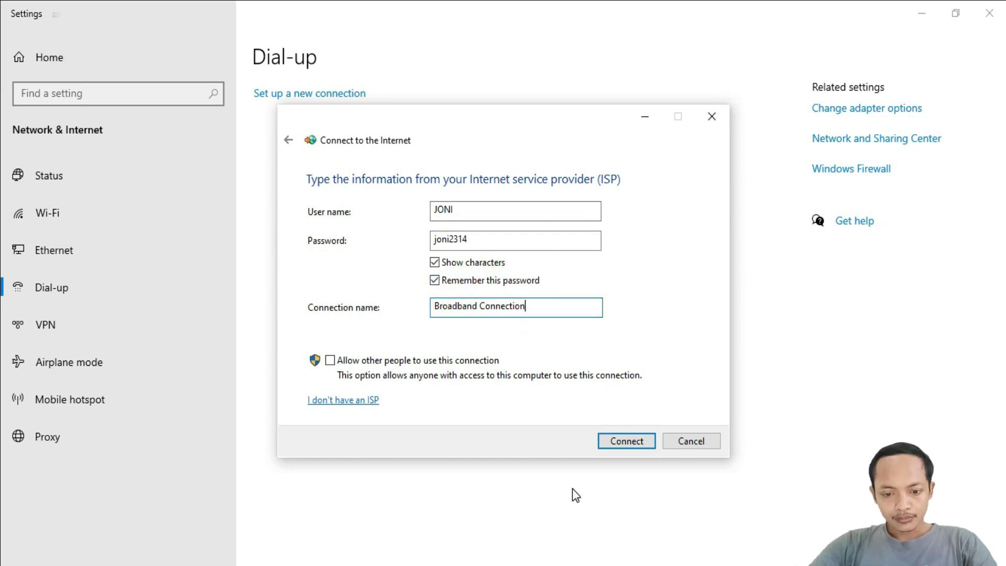
{"action": "left_click", "coordinate": [627, 441]}
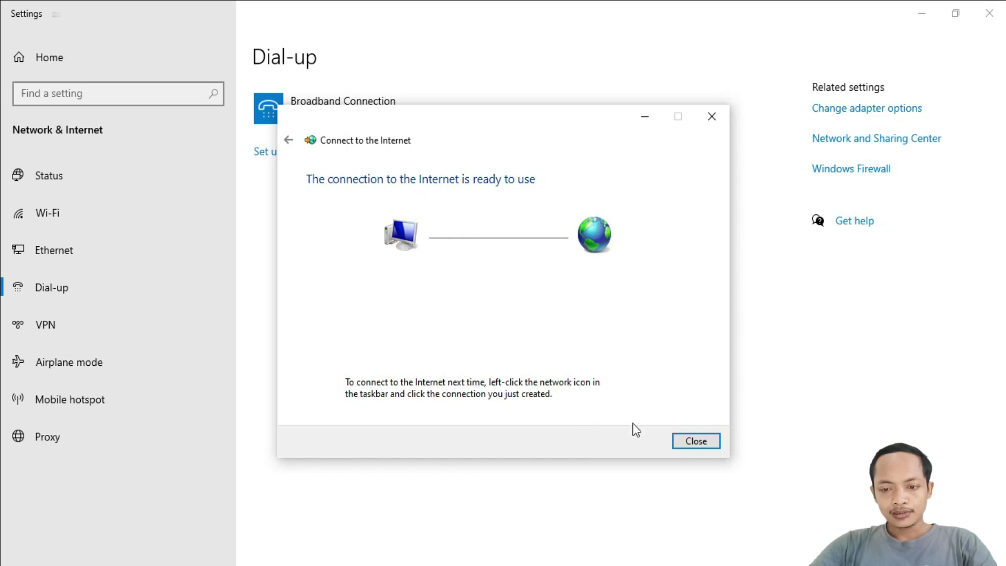
{"action": "left_click", "coordinate": [695, 443]}
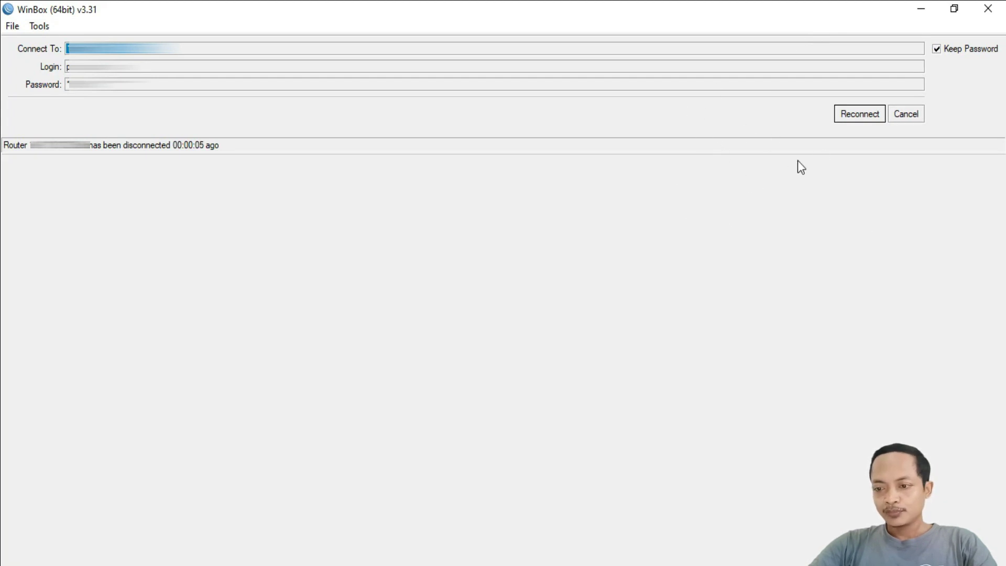
- Switch back to WinBox, reconnect to the router and select the new client's binding in the PPP interface list
{"action": "left_click", "coordinate": [858, 116]}
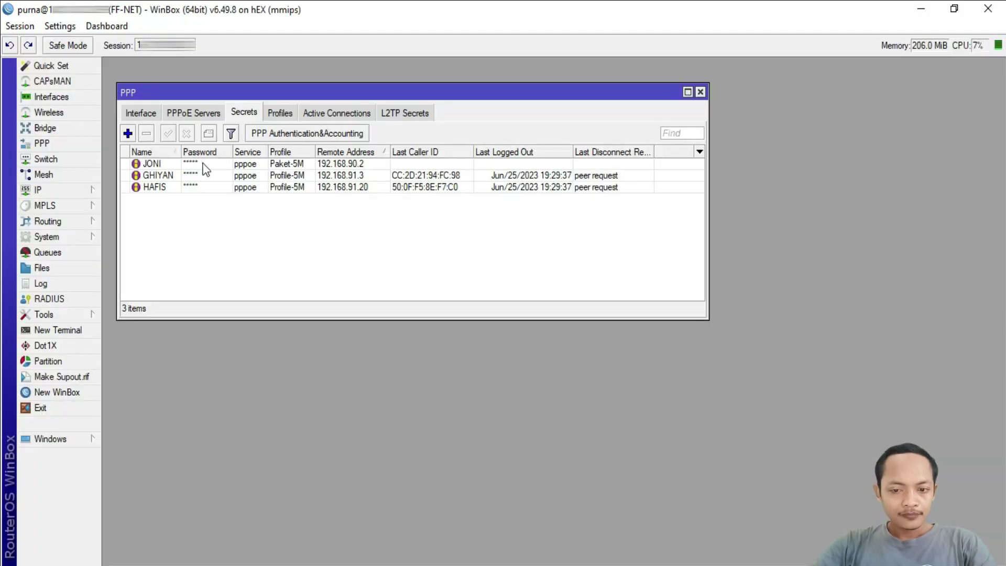
{"action": "left_click", "coordinate": [139, 116]}
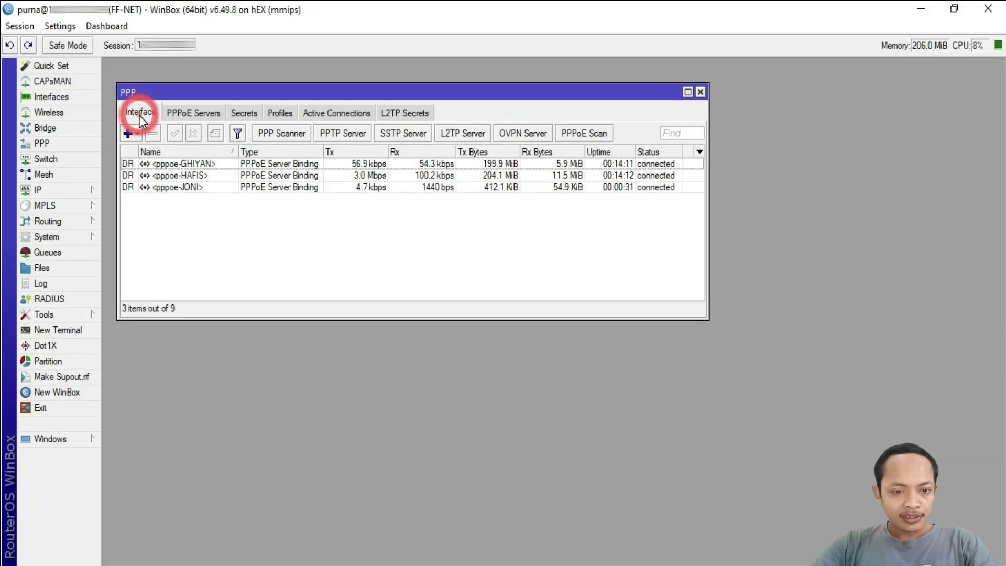
{"action": "left_click", "coordinate": [199, 189]}
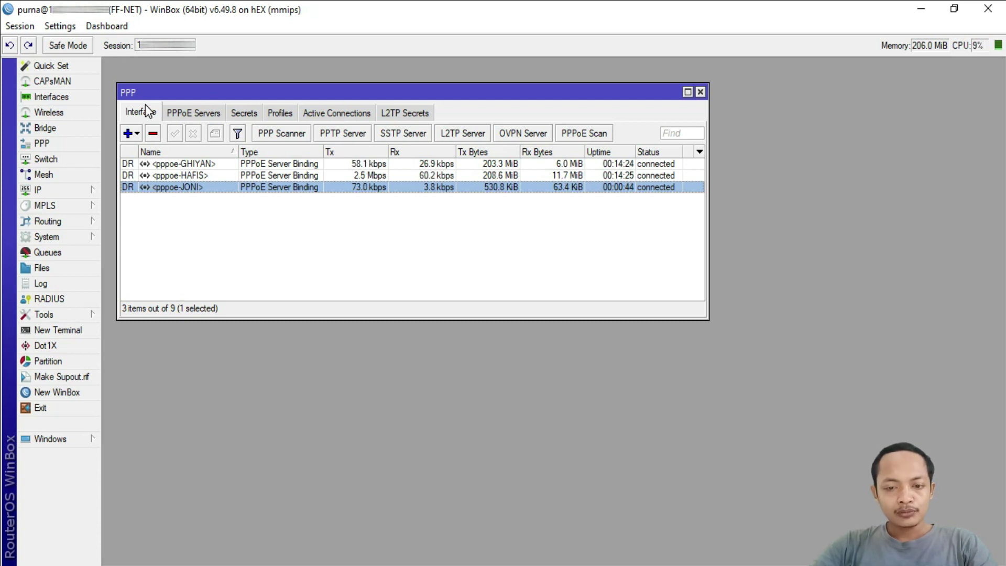
- Check the new client's address and uptime among the active PPP connections, and its traffic in the interface list
{"action": "left_click", "coordinate": [335, 113]}
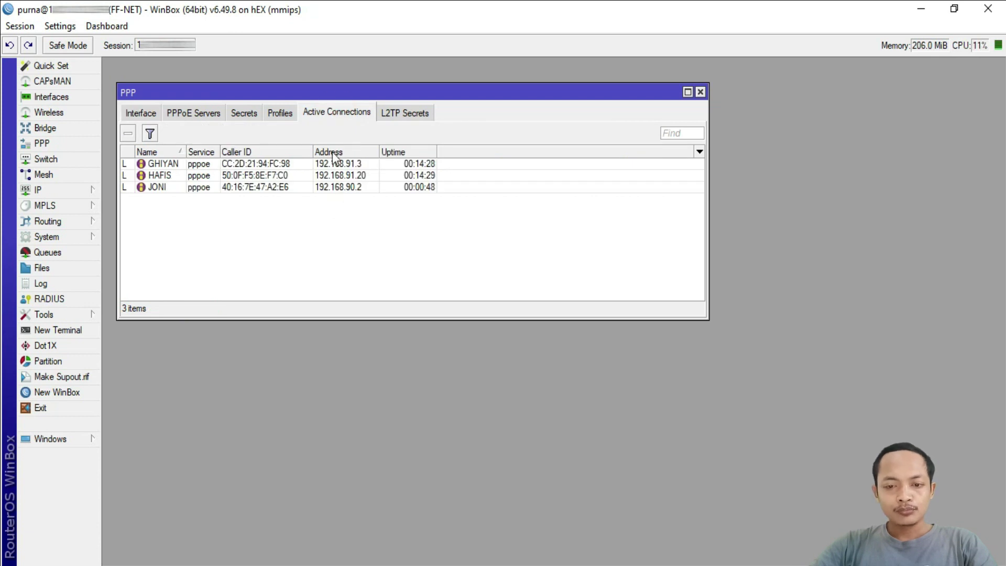
{"action": "left_click", "coordinate": [175, 187]}
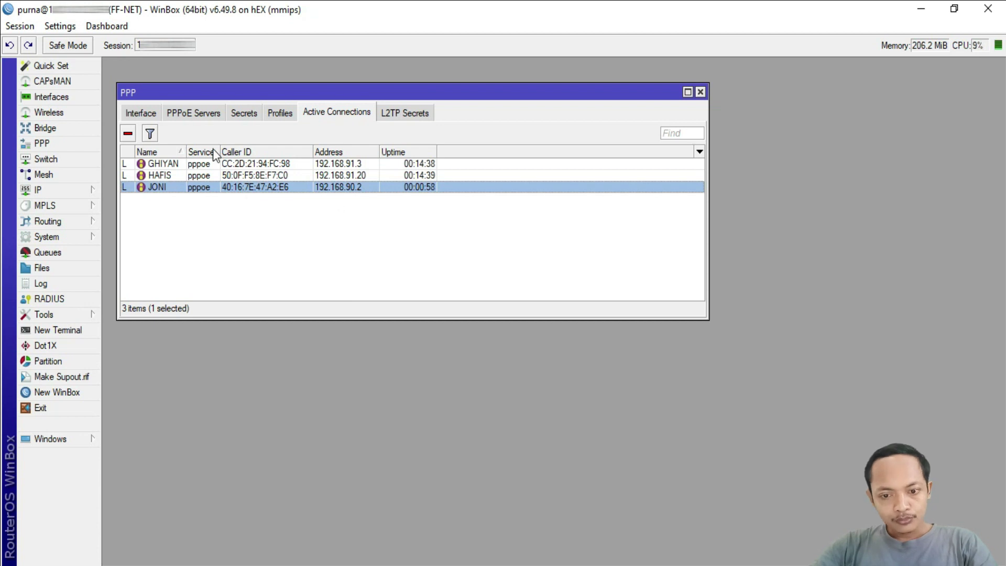
{"action": "left_click", "coordinate": [141, 113]}
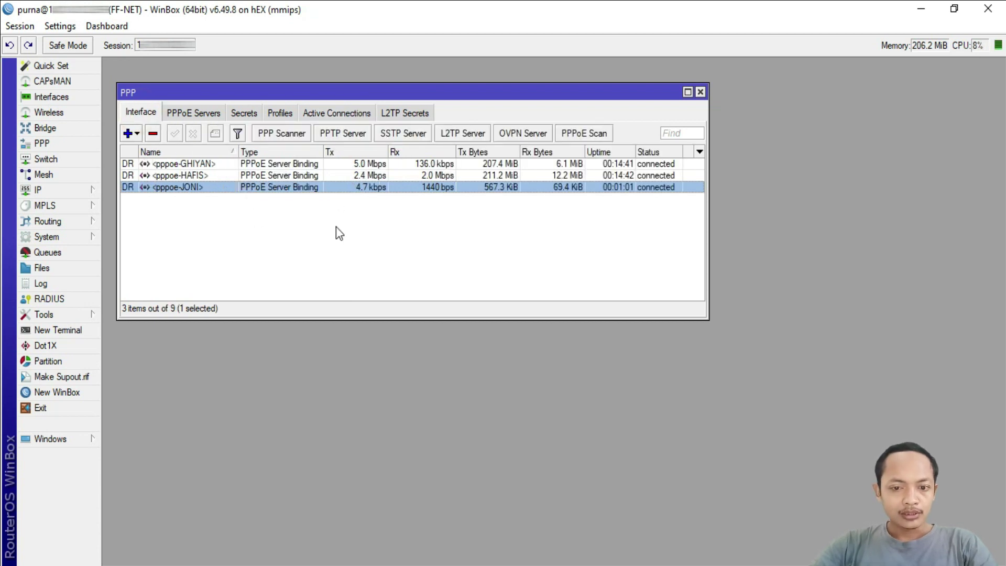
{"action": "left_click_drag", "start_coordinate": [429, 92], "coordinate": [424, 79]}
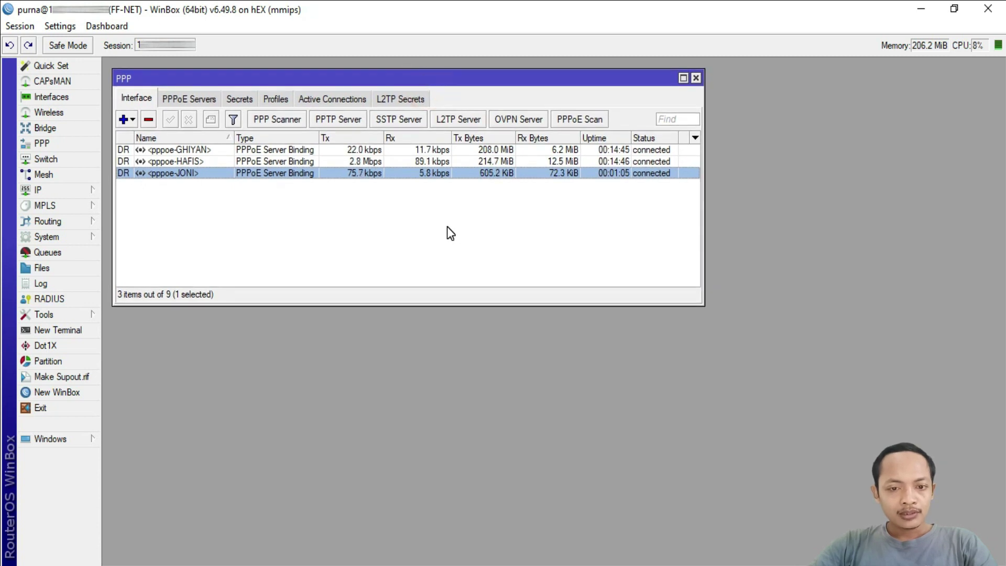